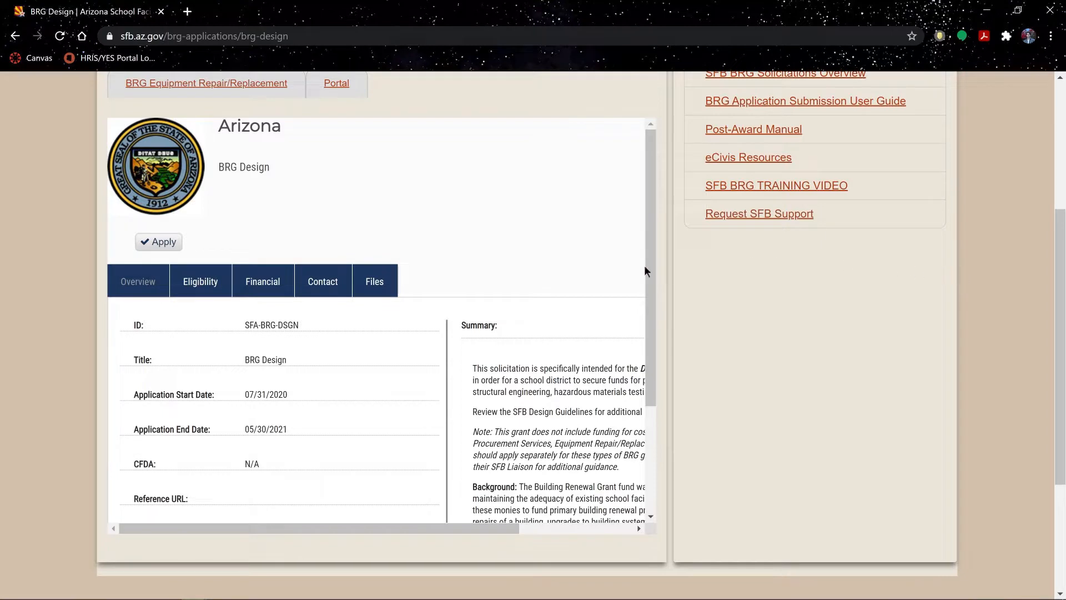
- Scroll the embedded eCivis frame to read the BRG Design overview's ID, dates and summary
scroll(544, 342, down, 3)
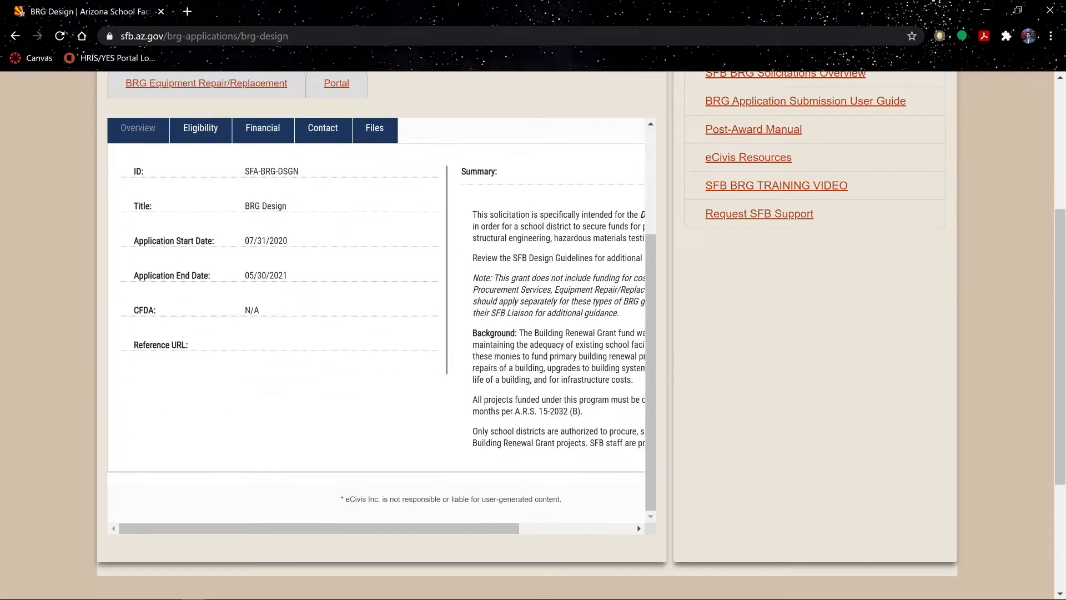
scroll(544, 341, right, 3)
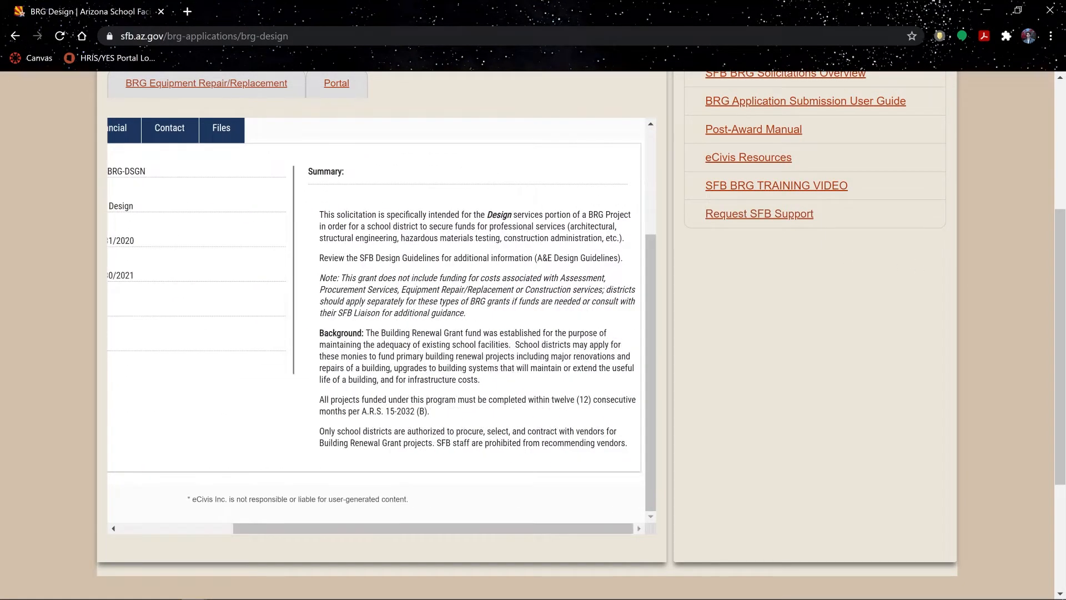
scroll(378, 319, left, 3)
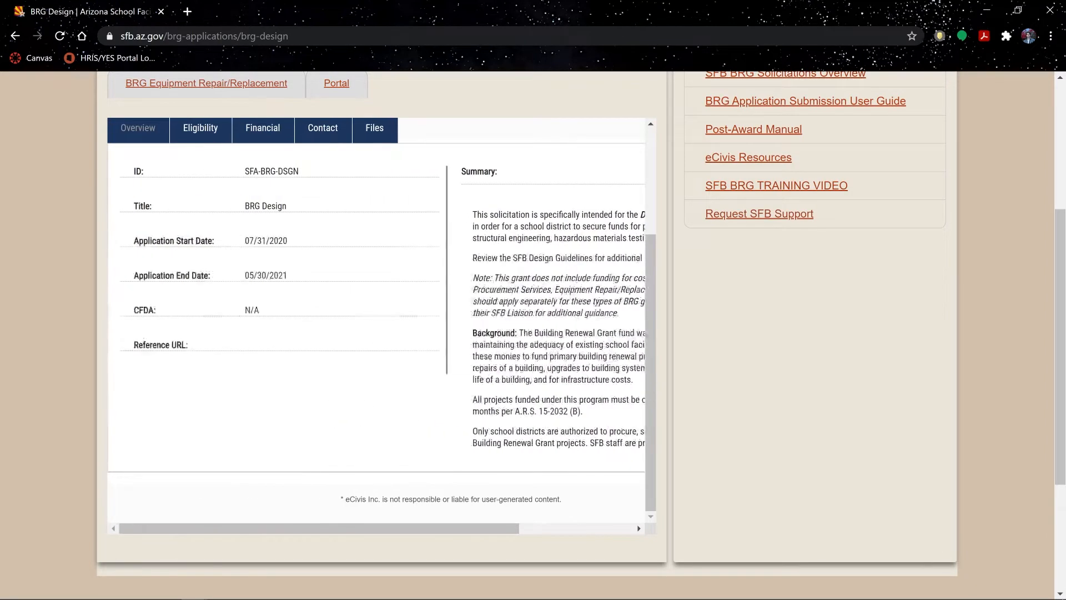
scroll(377, 319, up, 1)
scroll(377, 319, up, 2)
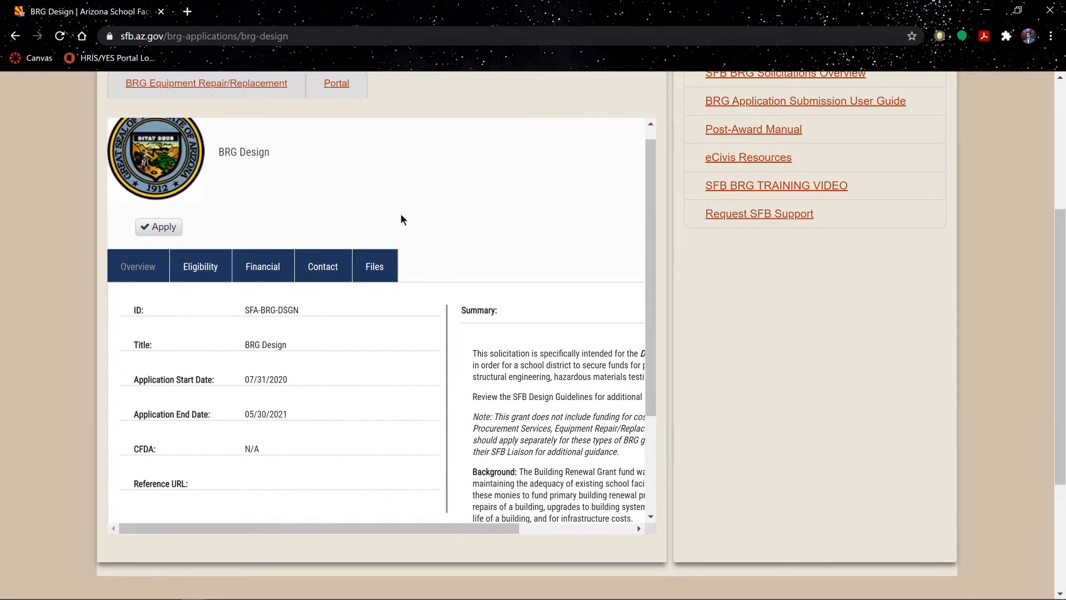
- Show the BRG Design Eligibility tab and read through its notes
click(215, 273)
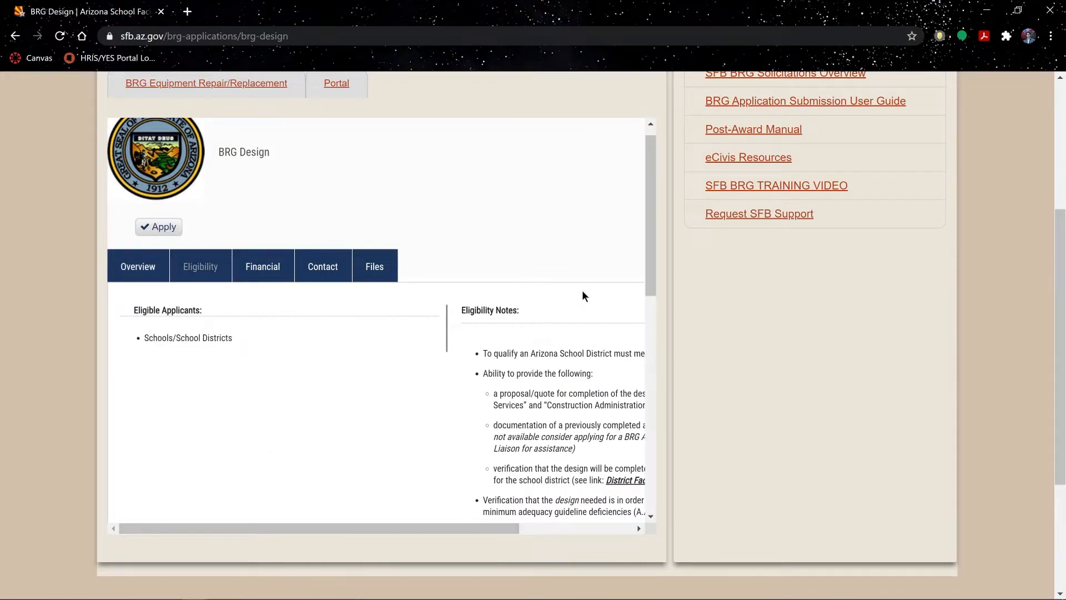
scroll(580, 299, down, 3)
scroll(558, 303, right, 3)
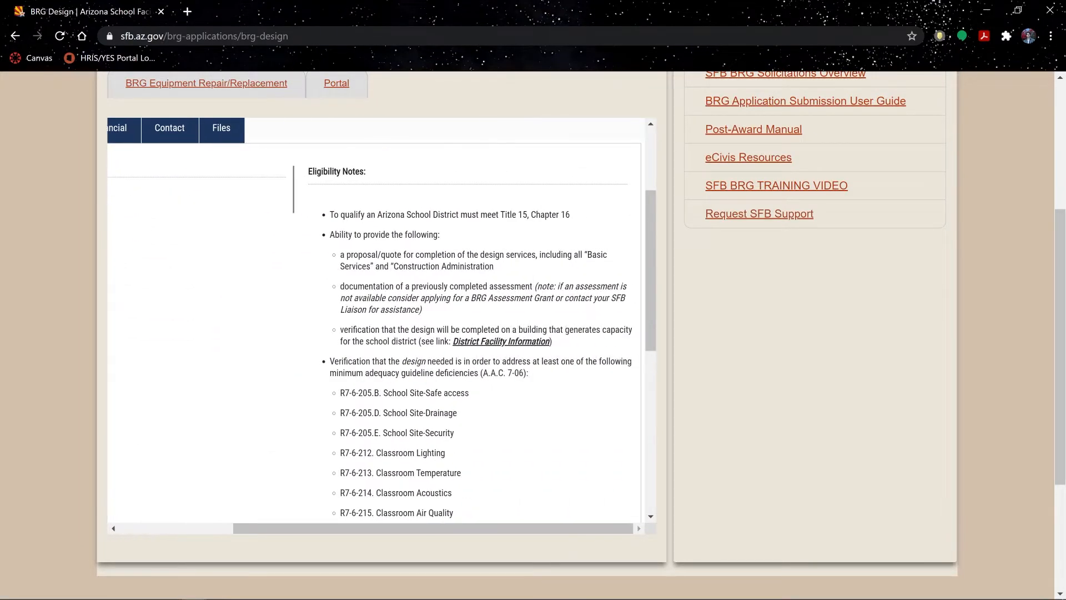
scroll(558, 303, down, 6)
drag(648, 395, 634, 199)
scroll(581, 254, left, 3)
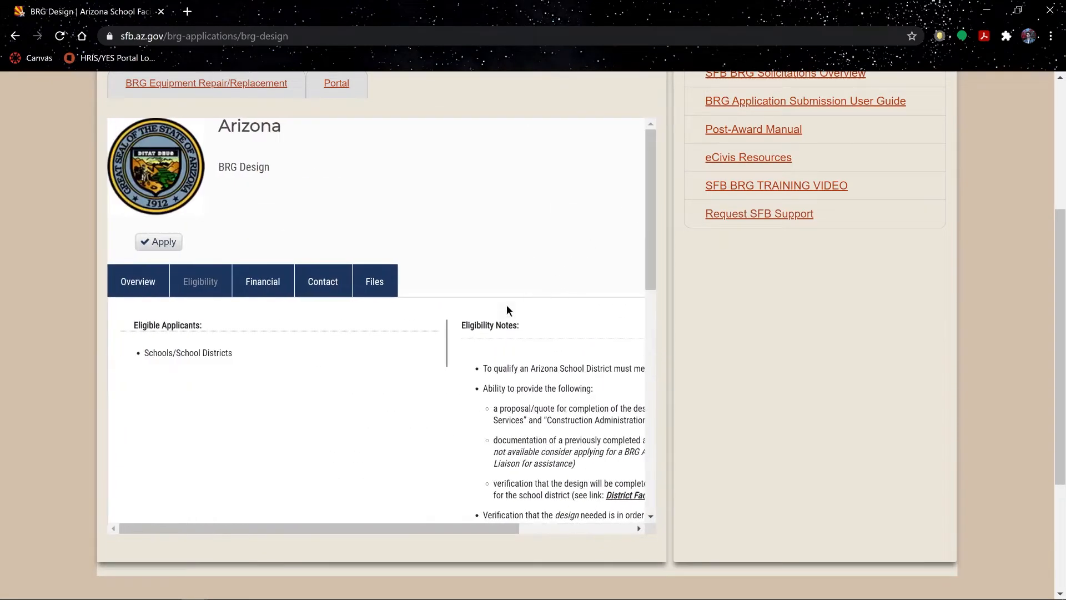
- Show the Files tab listing the budget worksheet and guidance policy, and read the File Notes
click(382, 283)
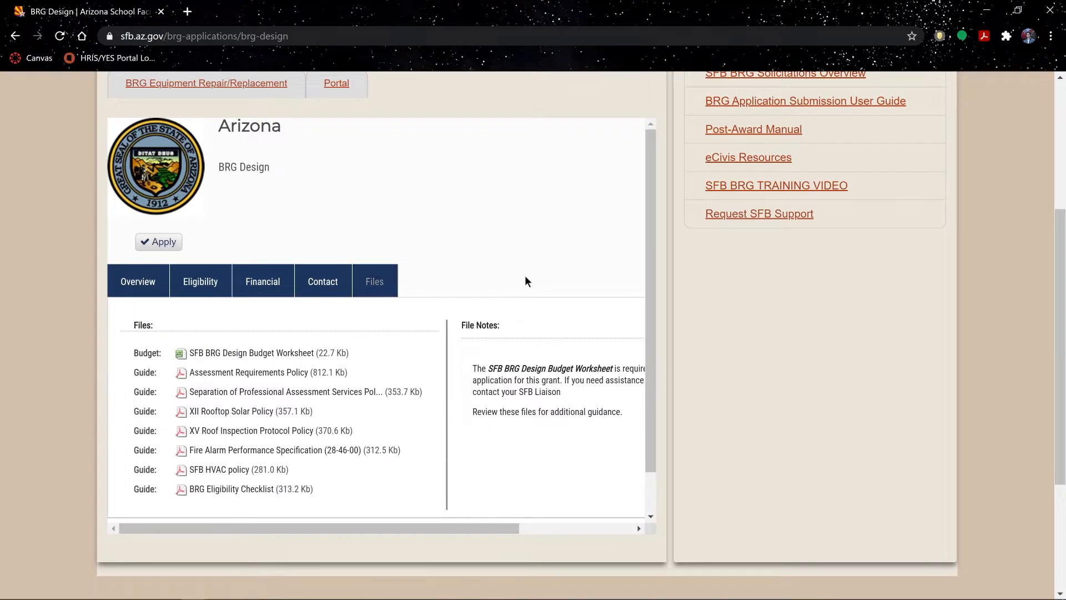
scroll(525, 280, down, 1)
scroll(531, 288, right, 3)
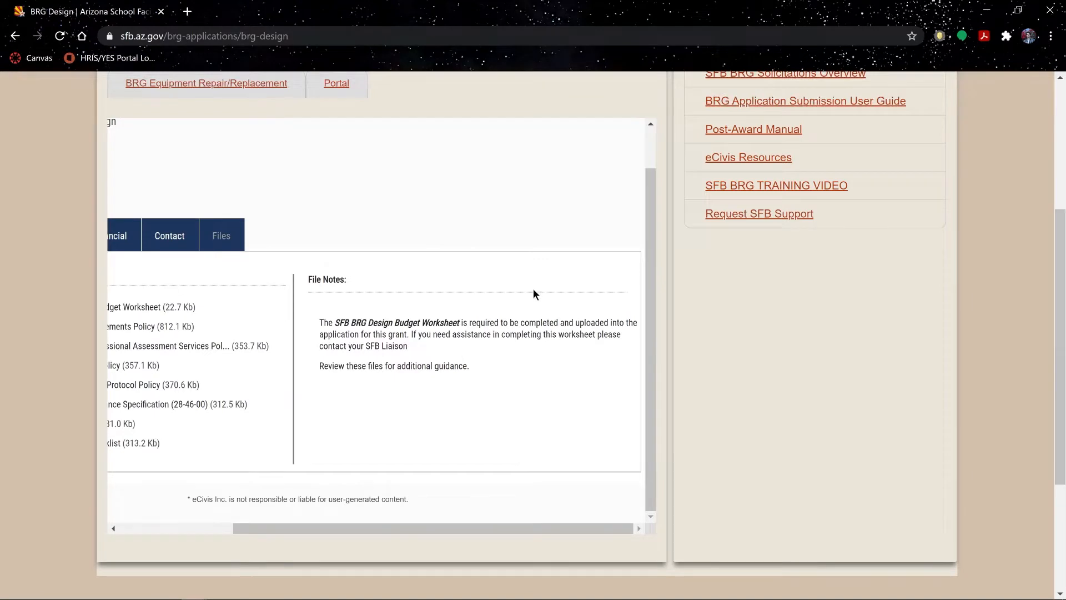
scroll(533, 291, left, 3)
drag(647, 261, 648, 195)
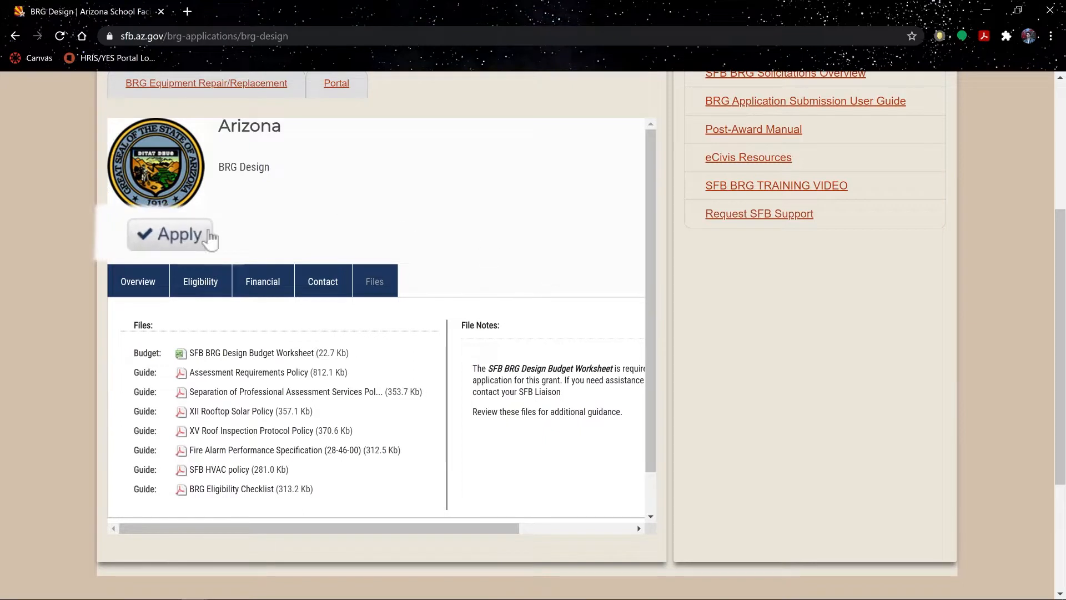
- Apply to the solicitation, bringing up the eCivis Portal login page in a new tab
click(169, 242)
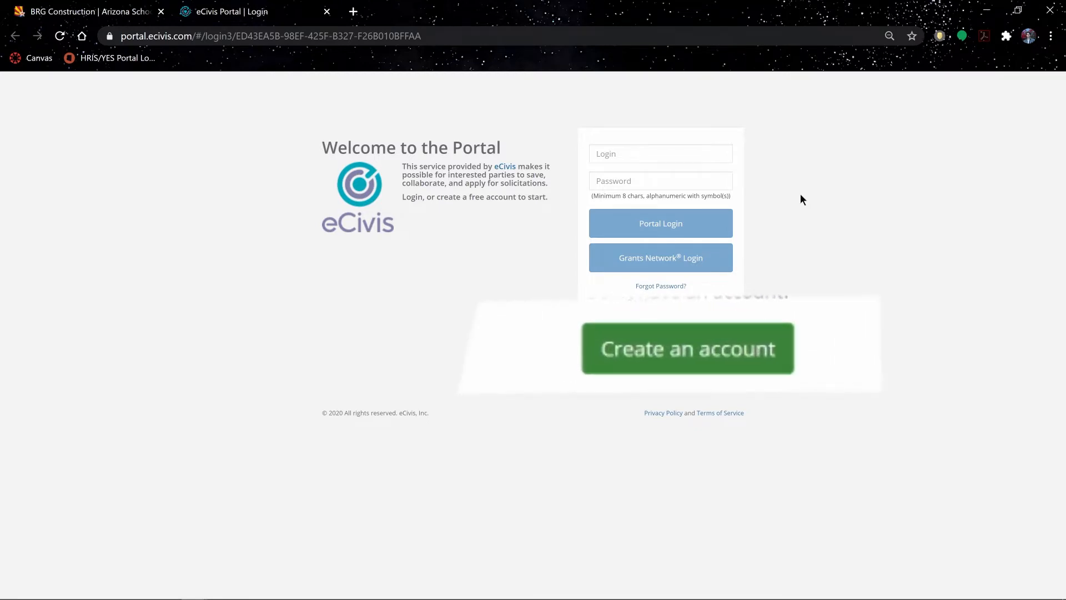
- Create a portal account with the applicant's first and last name, e-mail and a password
click(682, 327)
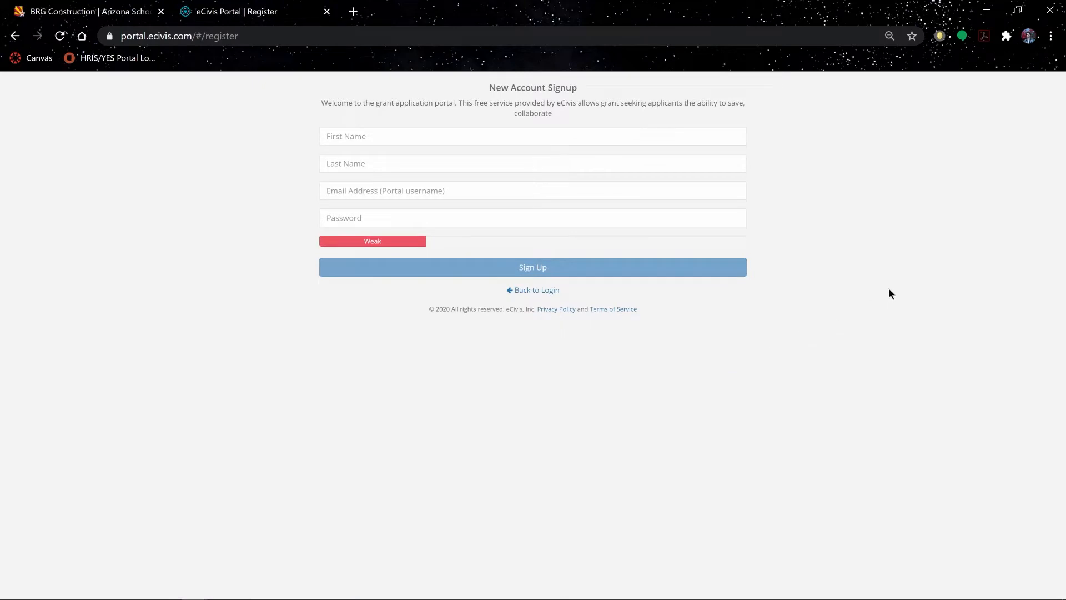
key(Tab)
text(John)
key(Tab)
text(Doe)
key(Tab)
text(johndoe@gmail.gov)
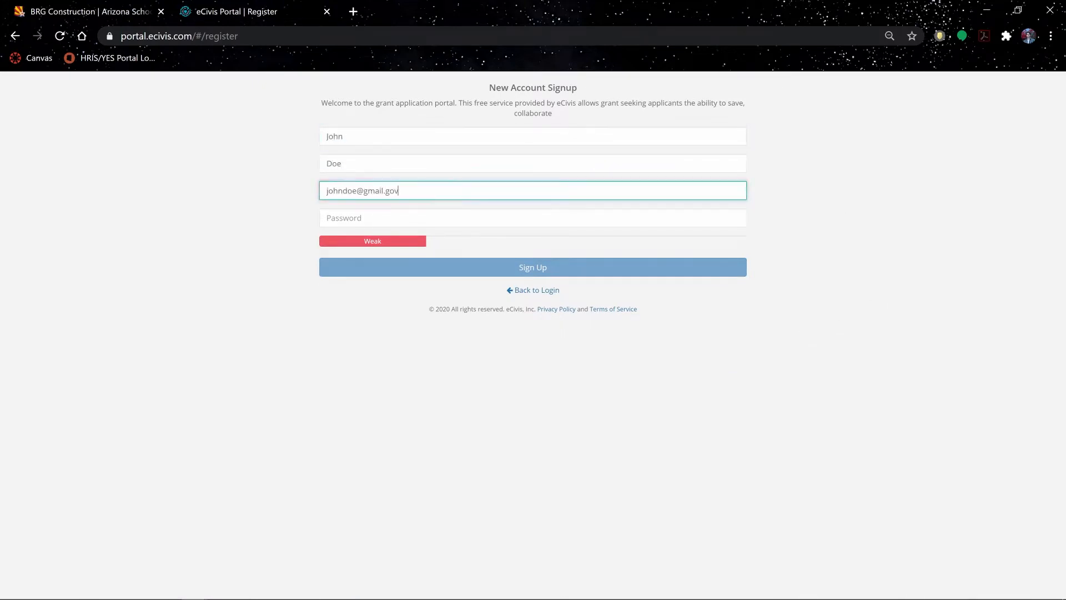
key(Tab)
text(•••••••••••••)
click(751, 303)
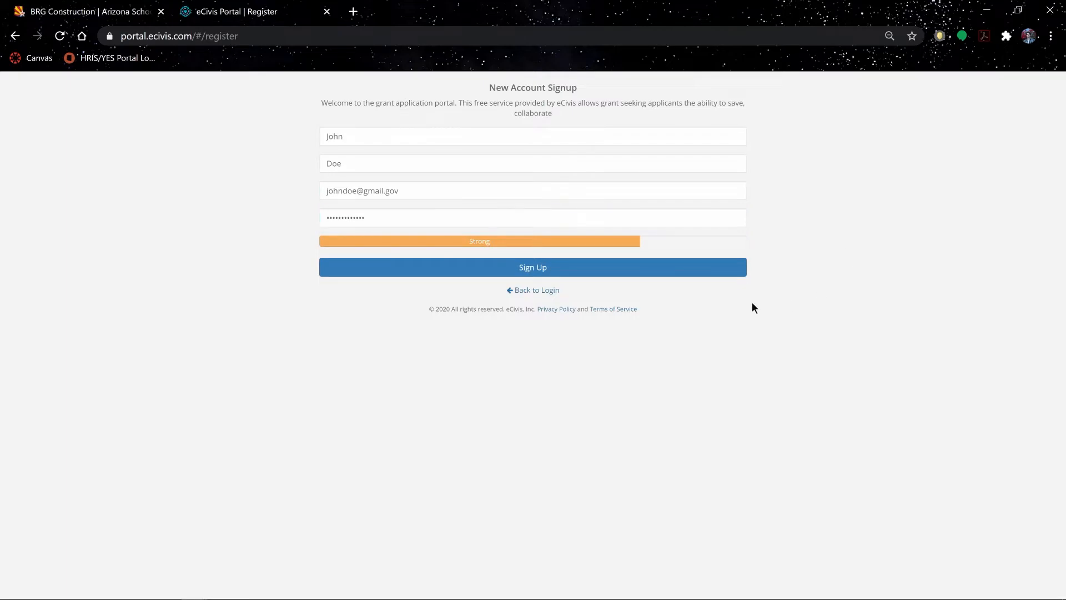
click(538, 272)
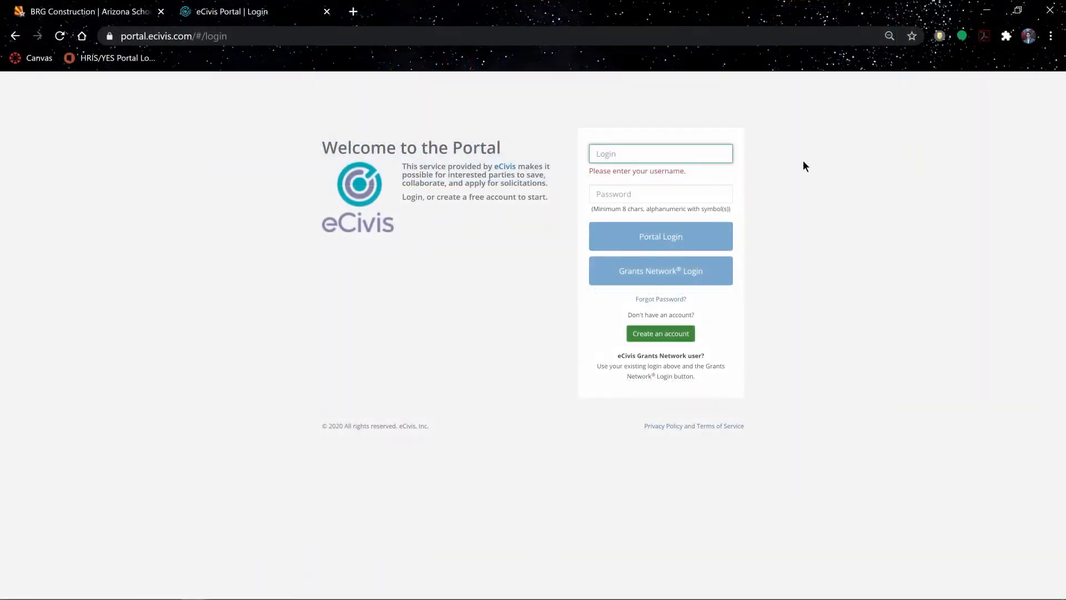
- Log in with the account's e-mail and password and confirm creating a new application
text(johndoe)
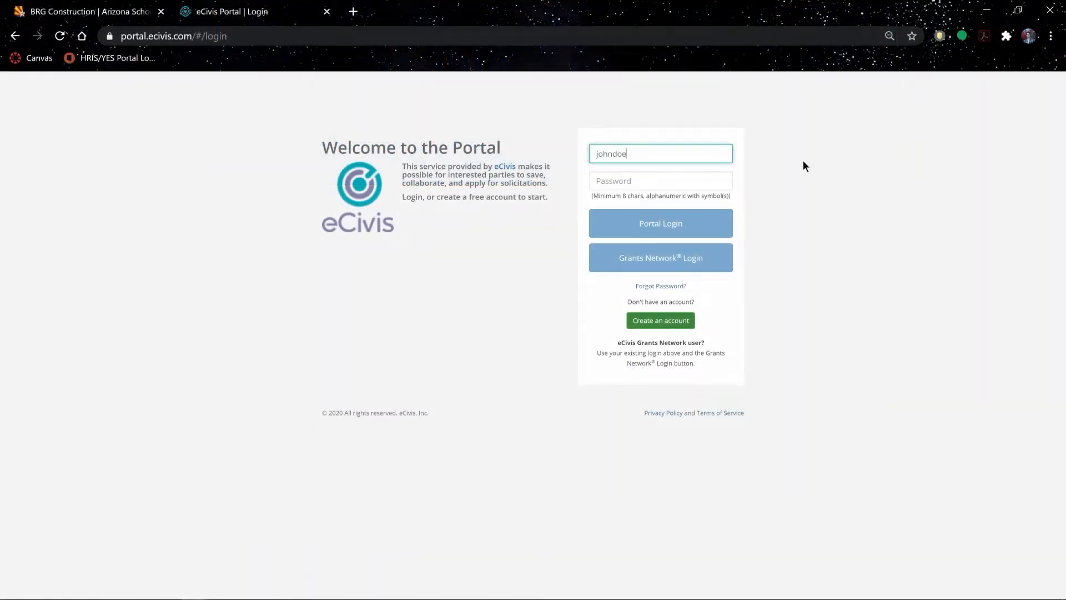
text(@gmail.gov)
key(Tab)
text(••••••••••••)
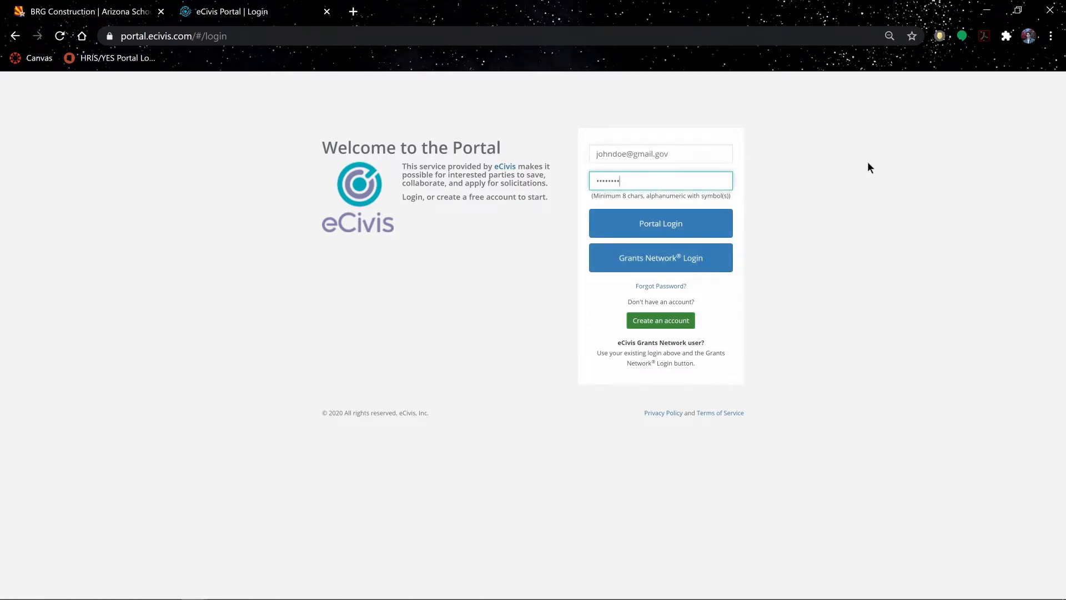
click(688, 225)
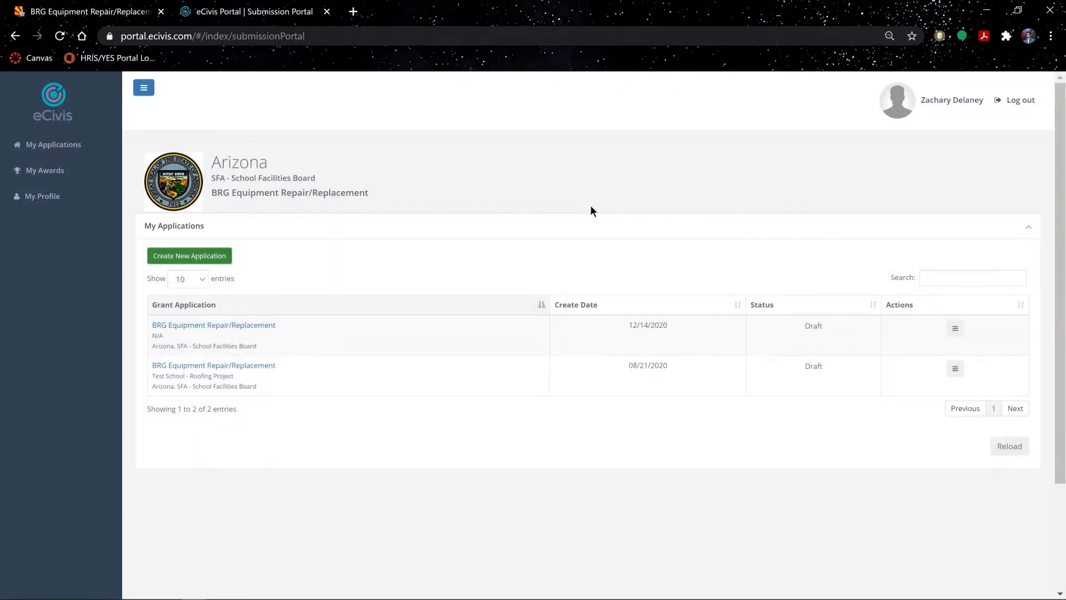
click(228, 253)
click(644, 191)
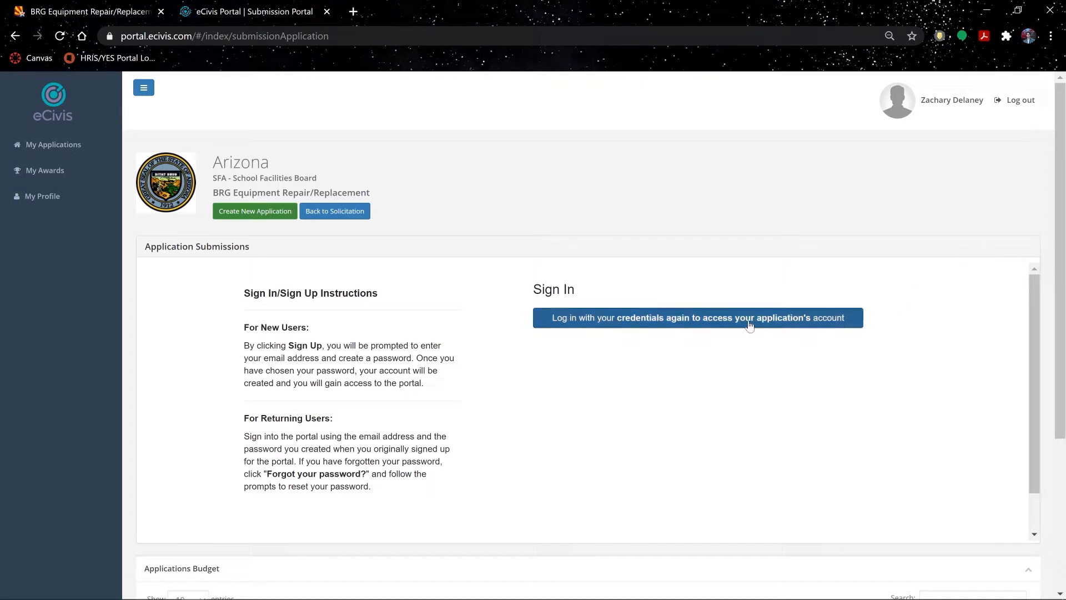
- Sign in through Portal Login with the account's e-mail and password to reach the BRG Design instructions
click(727, 323)
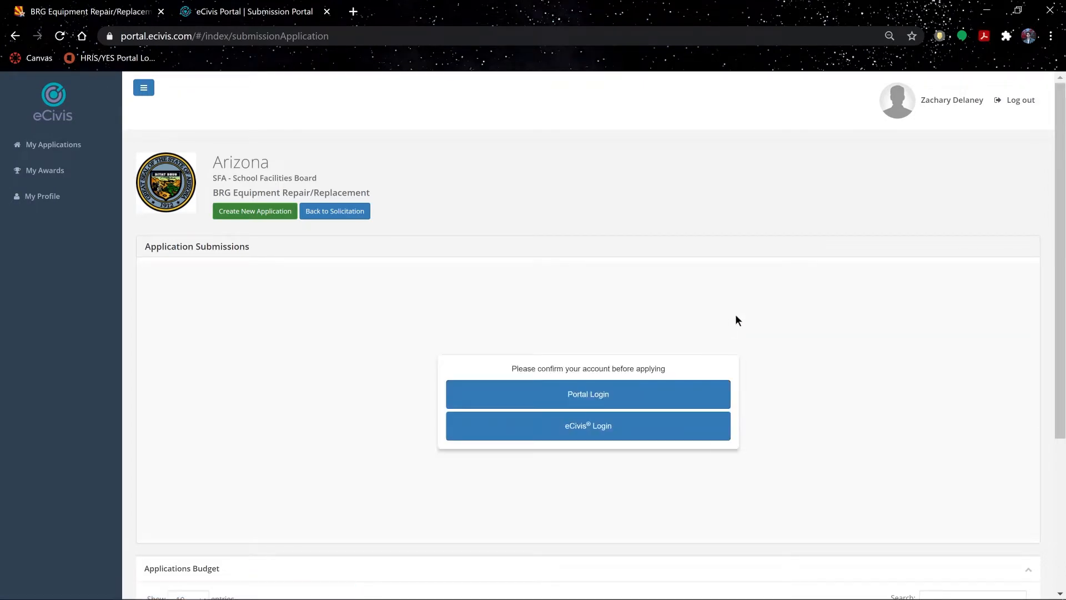
click(600, 403)
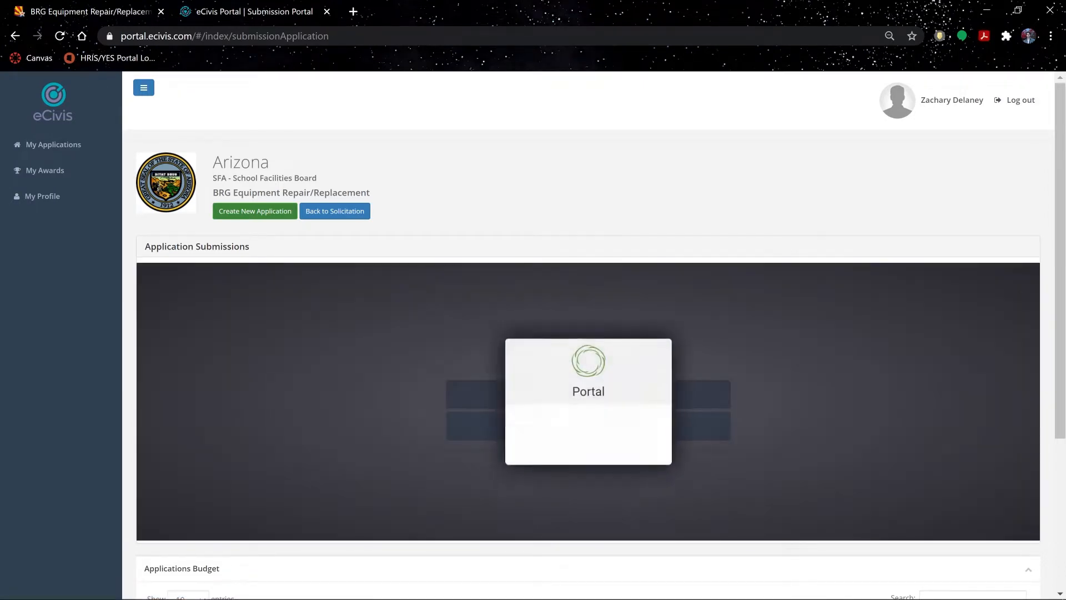
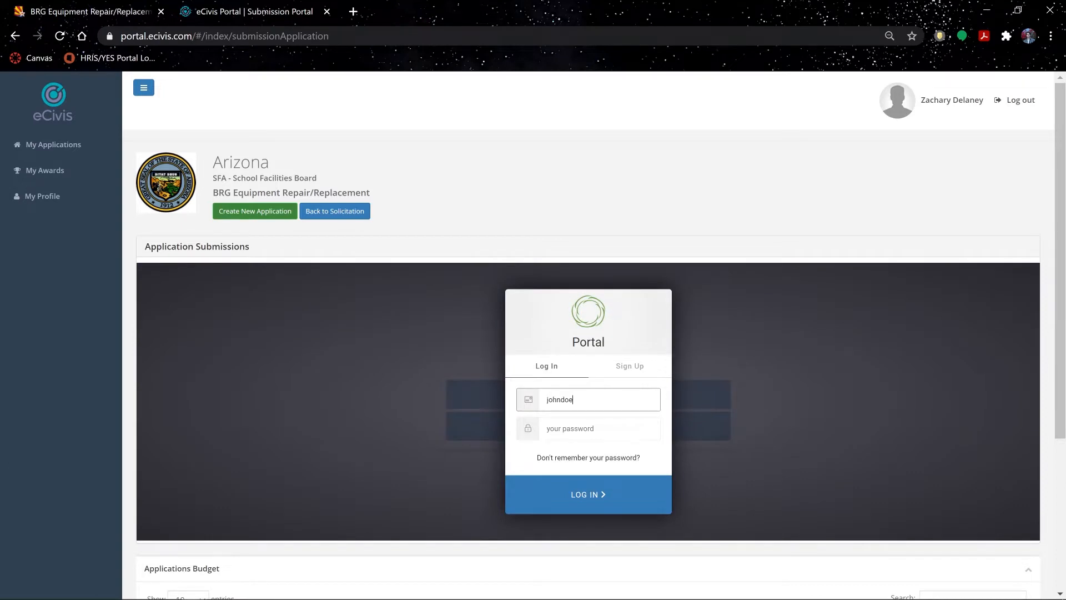
key(Tab)
text(••••••••••)
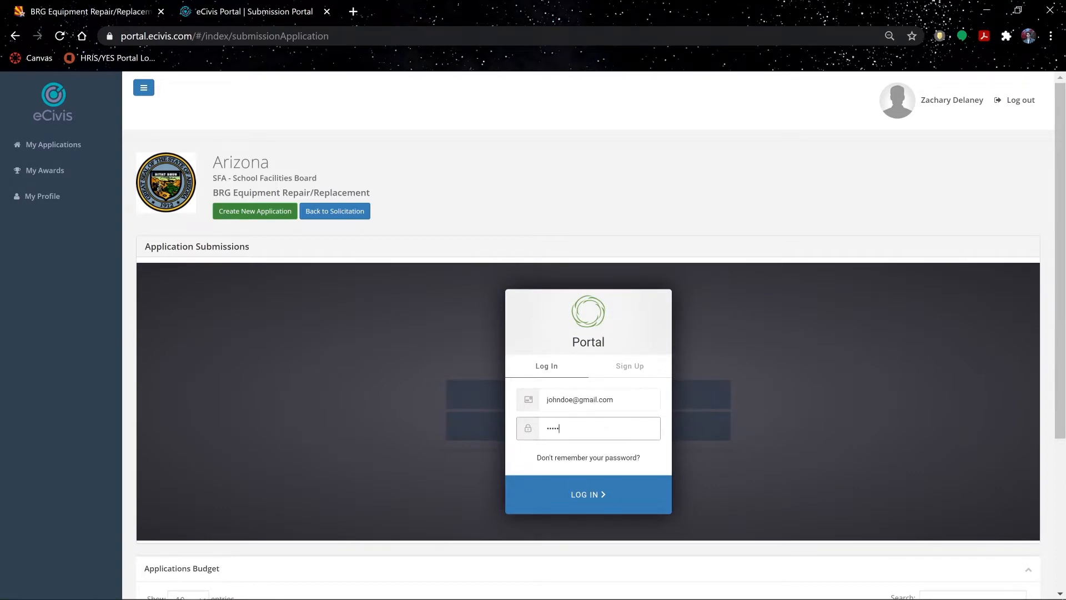
click(597, 503)
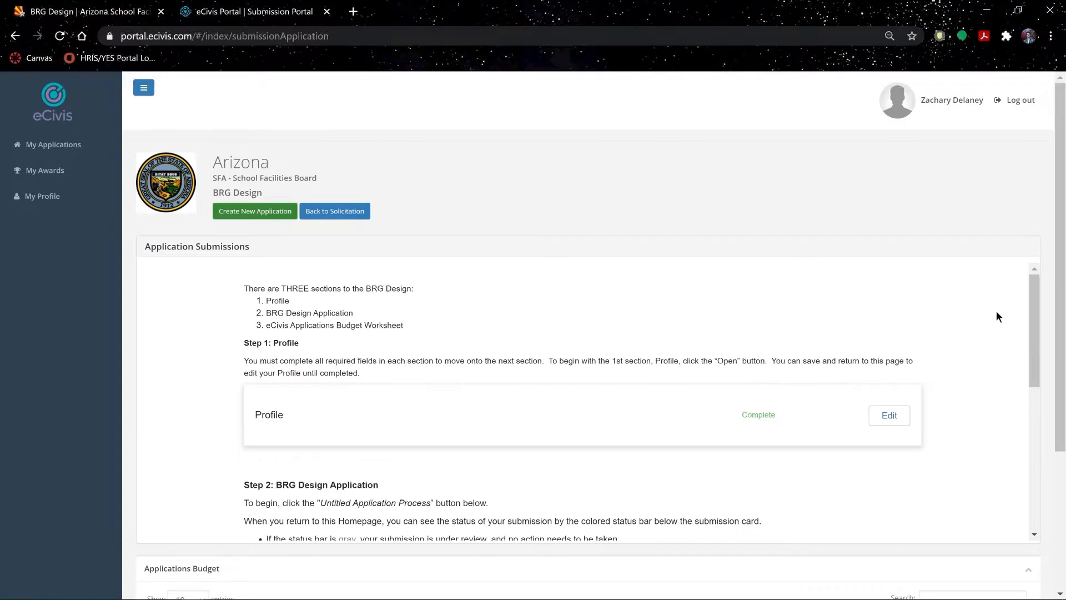
- Open the applicant Profile form and save it unchanged with Save Changes
click(894, 417)
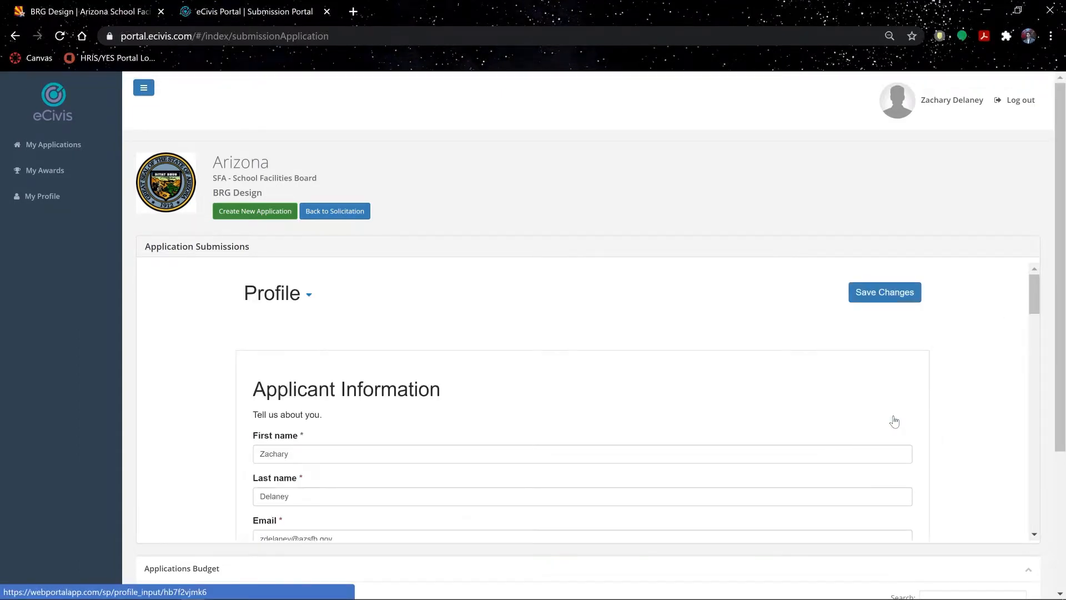
drag(1032, 290, 1038, 311)
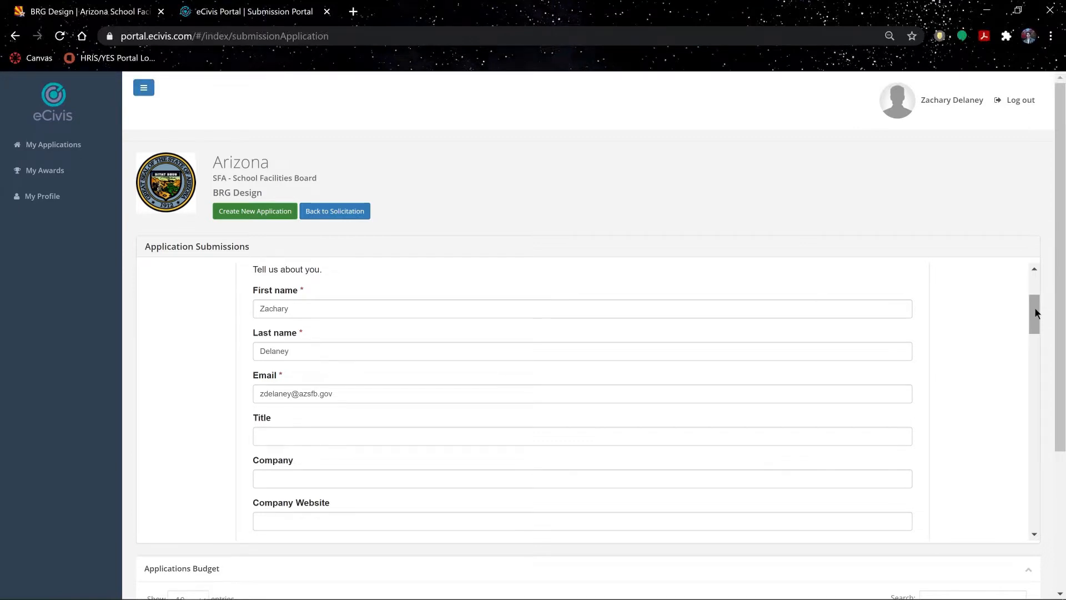
drag(1034, 309, 1019, 447)
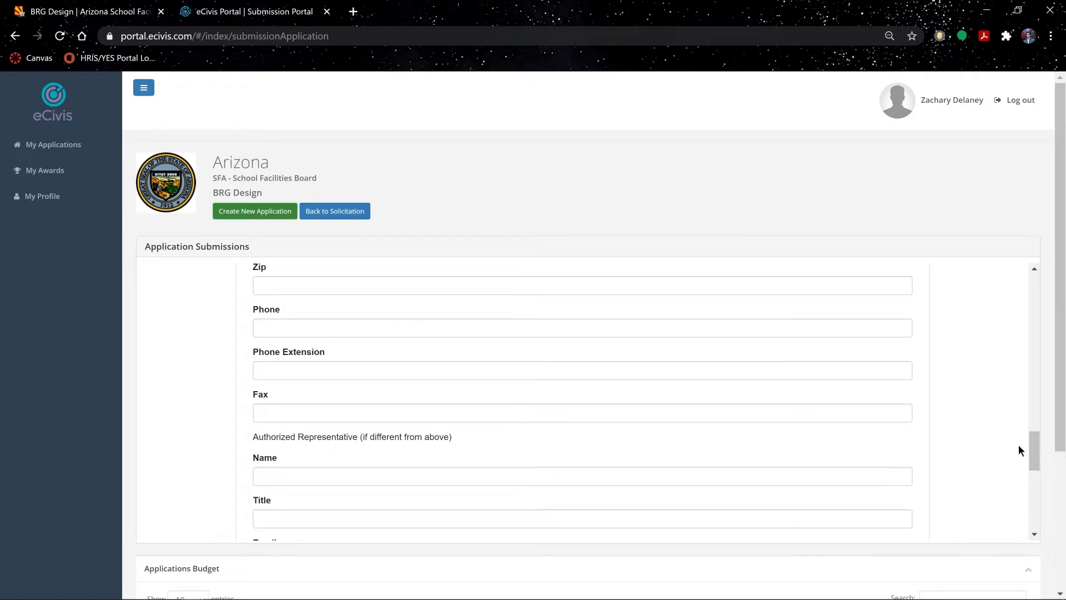
drag(1033, 444, 1043, 518)
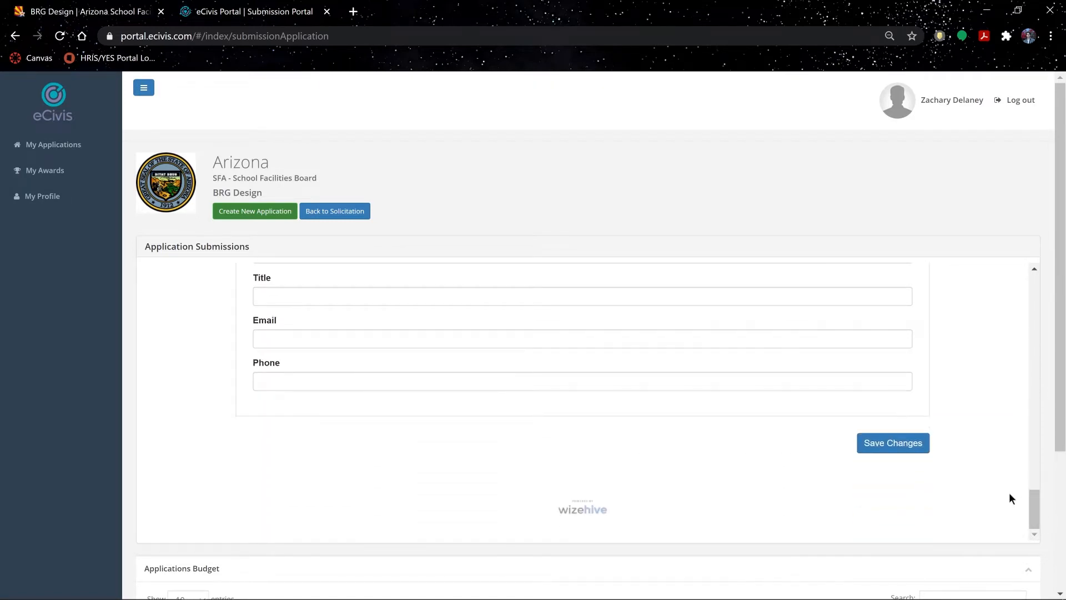
click(908, 447)
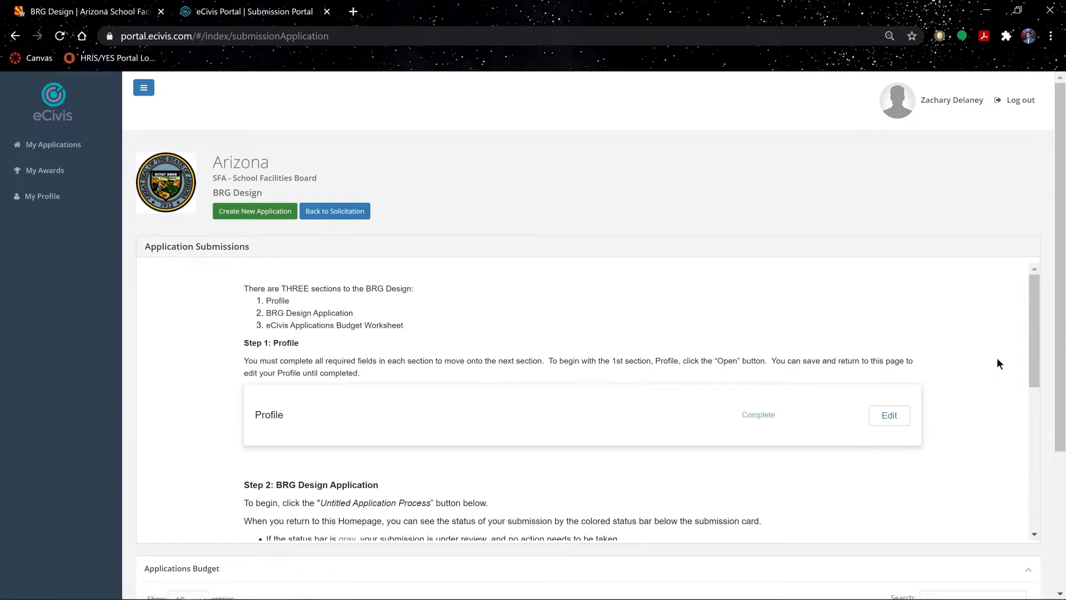
- Open Applications for the Untitled submission and place the cursor in the Application/Project Title field
drag(1030, 303, 1036, 413)
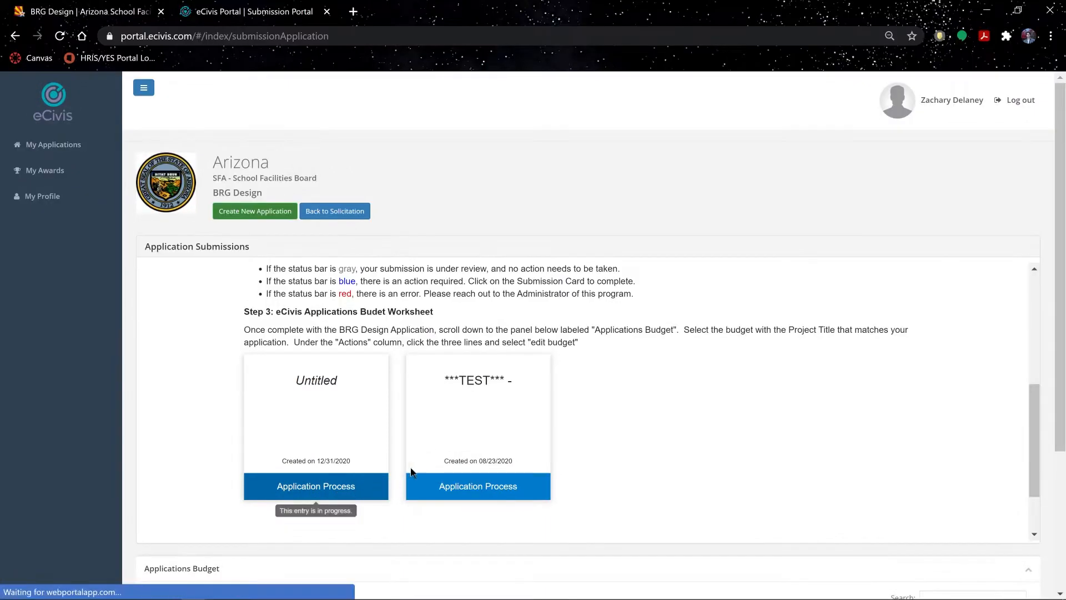
drag(1028, 328, 1042, 389)
click(870, 383)
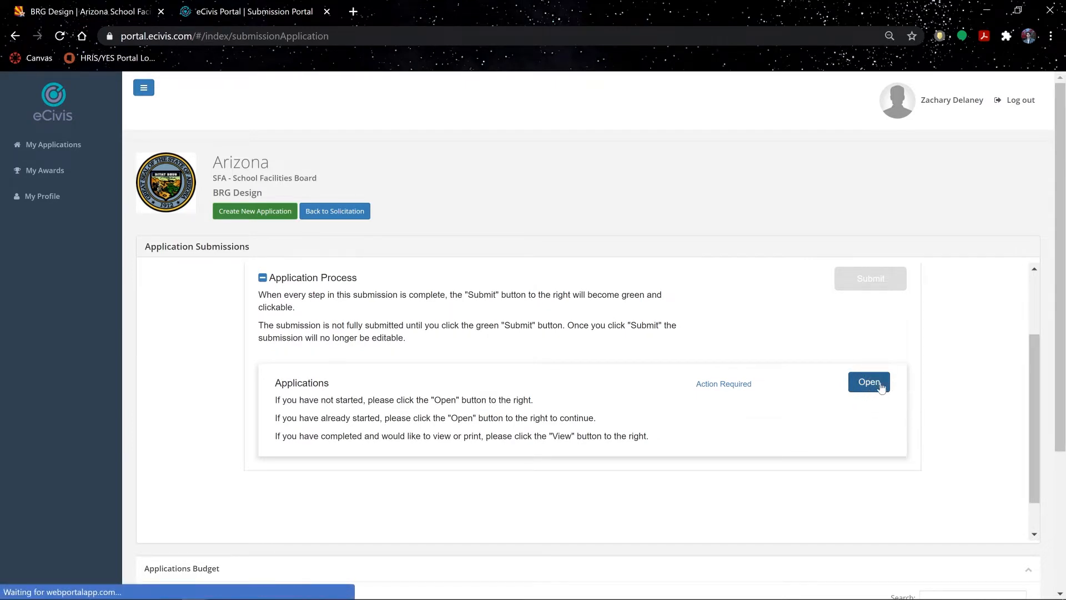
drag(1035, 279, 1032, 295)
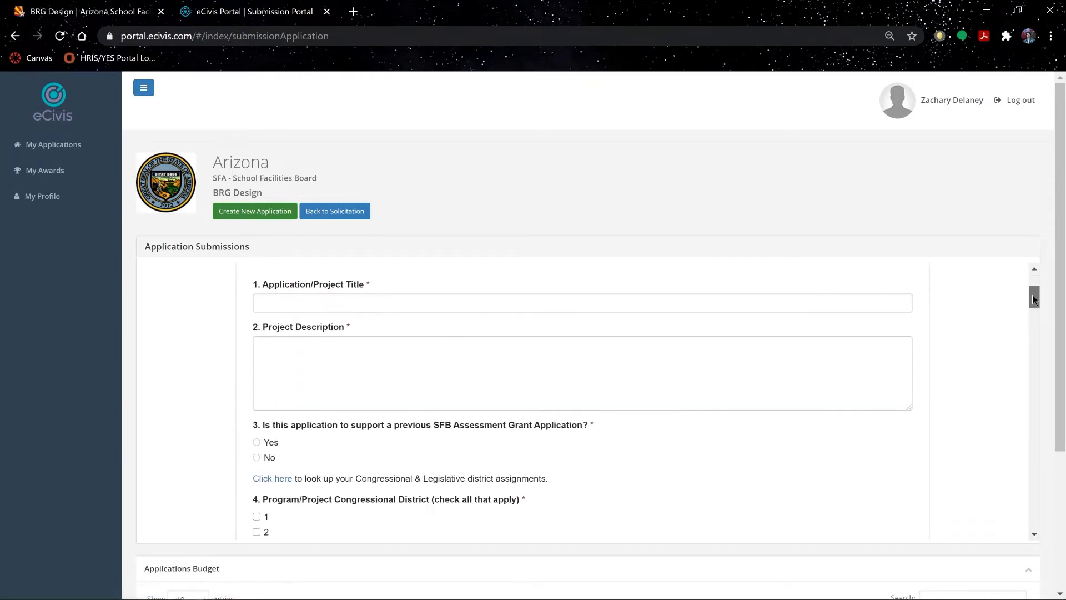
click(580, 302)
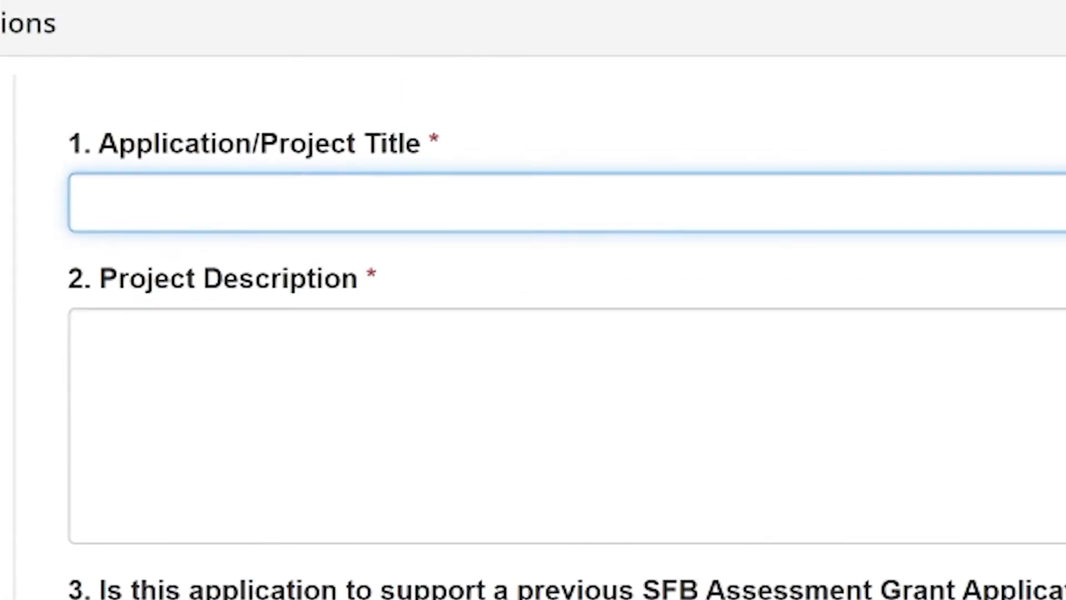
- Enter the title 'Name, Deficiency, Buildings' and the description 'Description of deficiency'
text(Name, Deficiency)
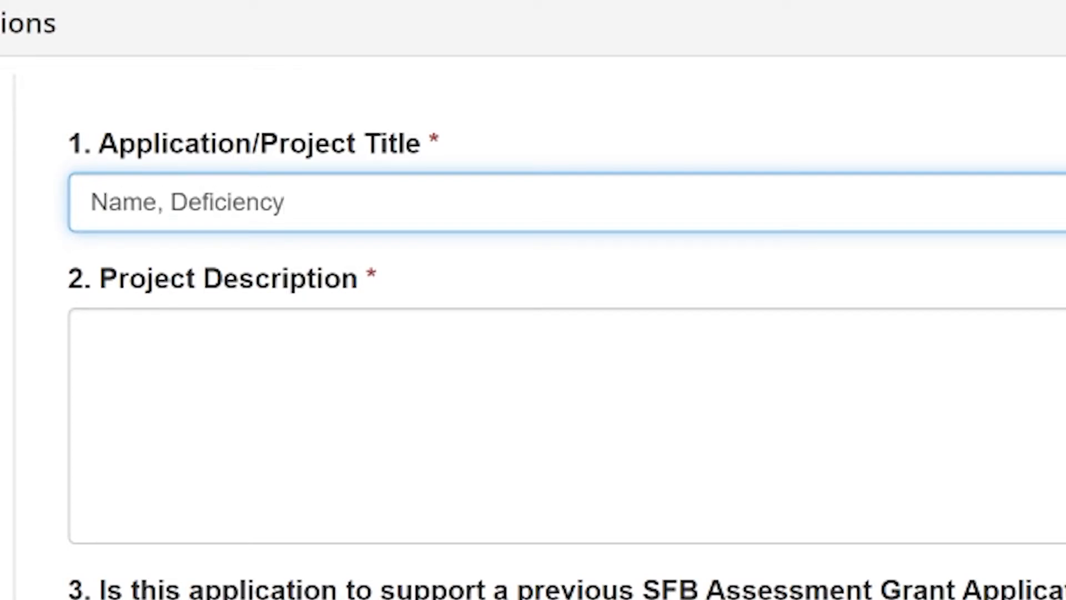
text(, Buildings)
key(Tab)
text(Description of defic)
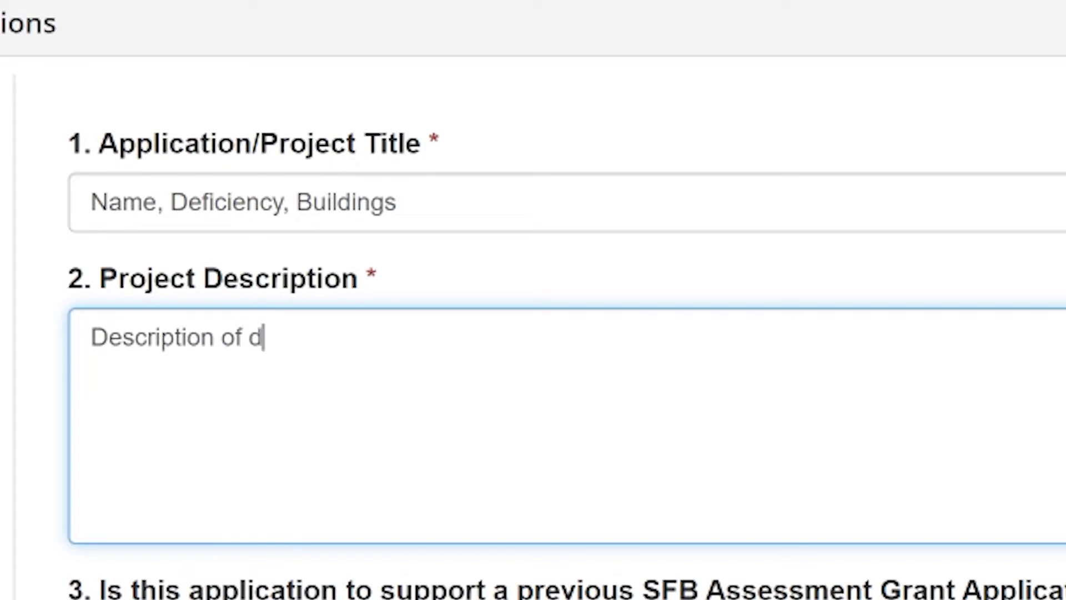
text(iency)
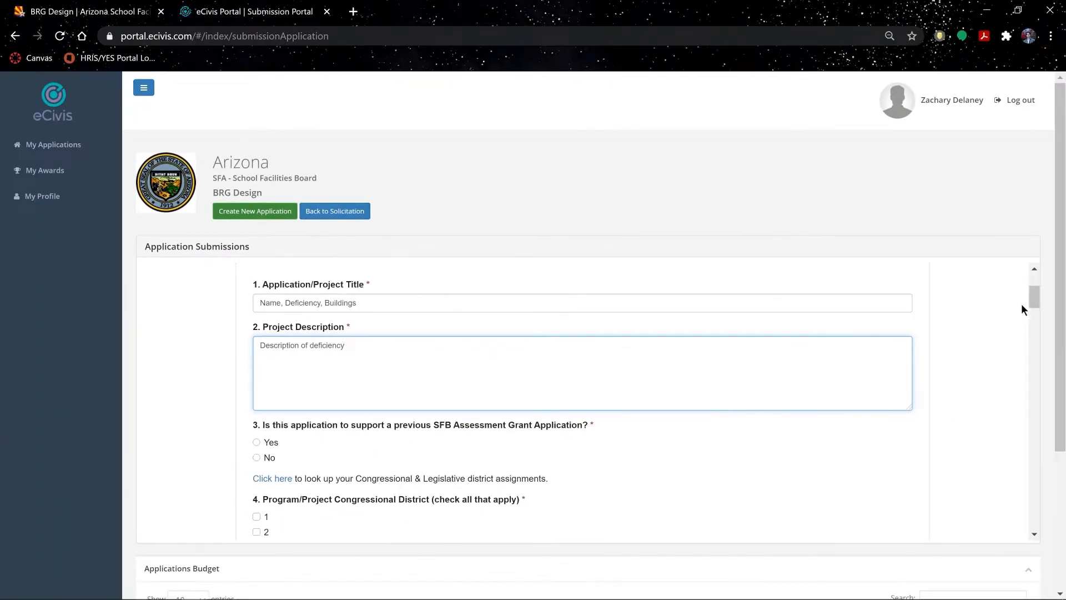
drag(1033, 297, 1038, 304)
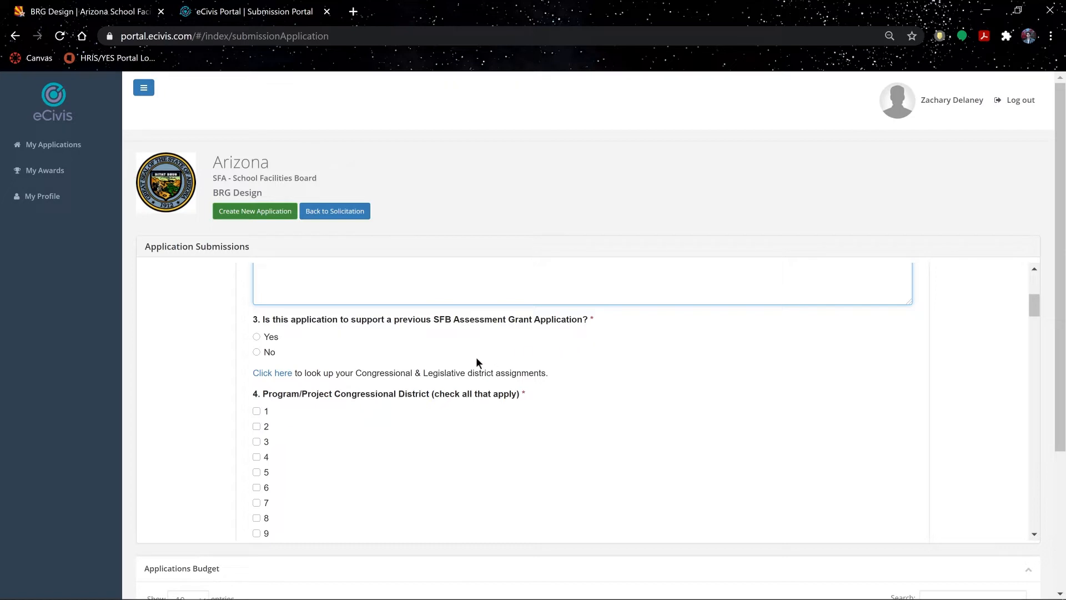
- Answer Yes to question 3 and follow the district lookup link to its leave-site warning
click(271, 336)
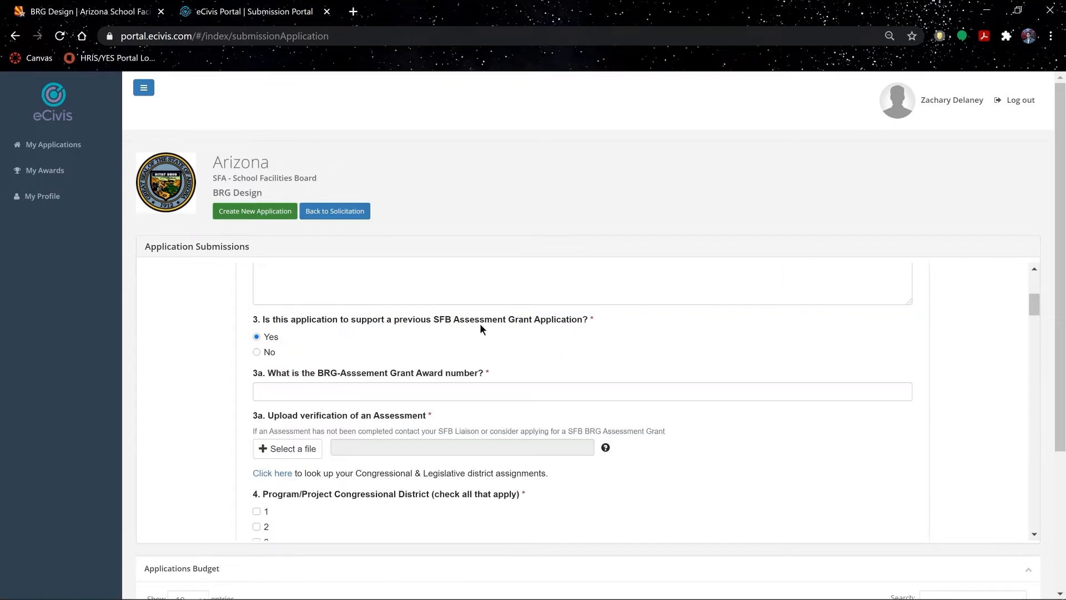
drag(1033, 305, 1038, 323)
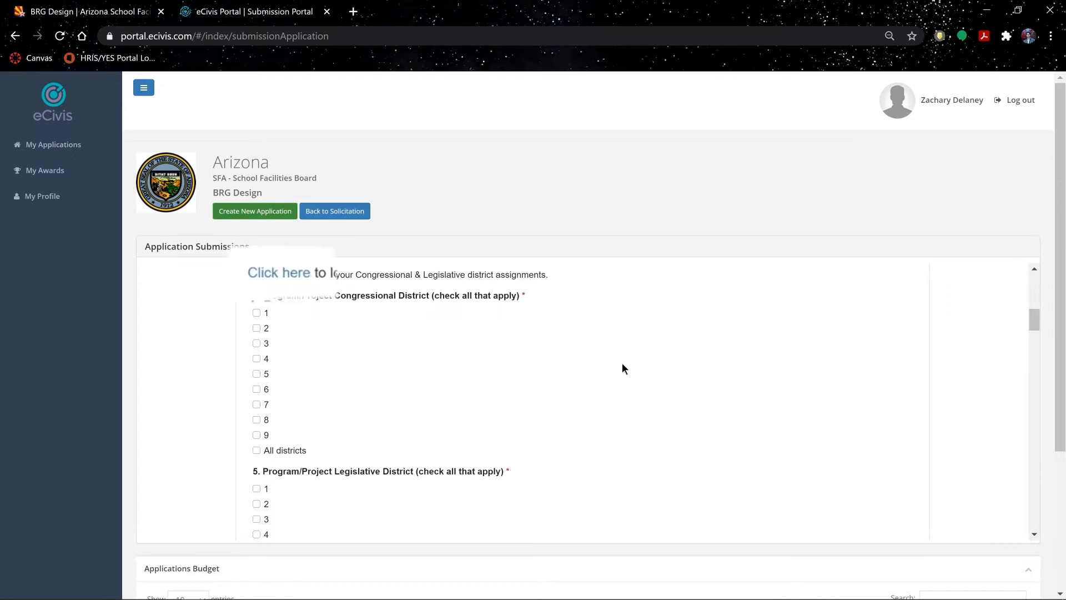
click(307, 278)
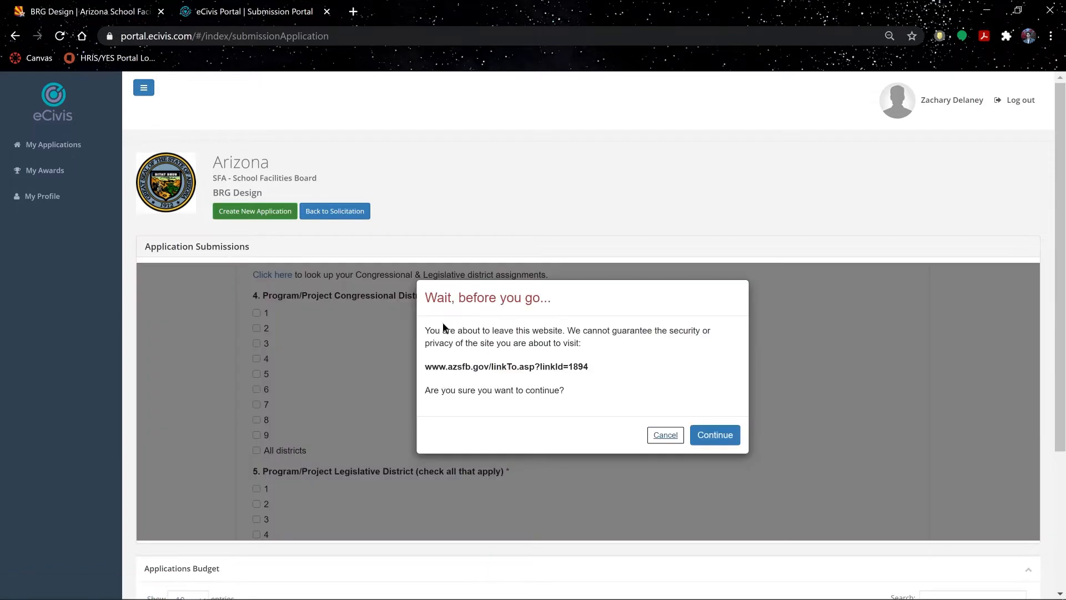
- Look up Agua Fria Union High School District in the District Locator: Congressional District 8, Legislative District 13
click(722, 435)
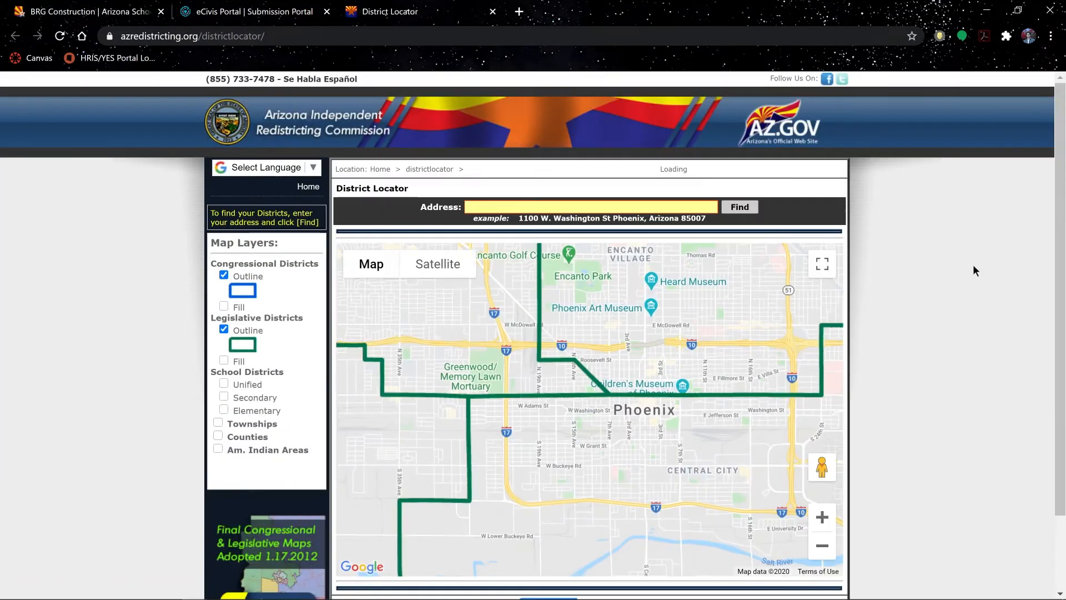
text(Agua Fria U)
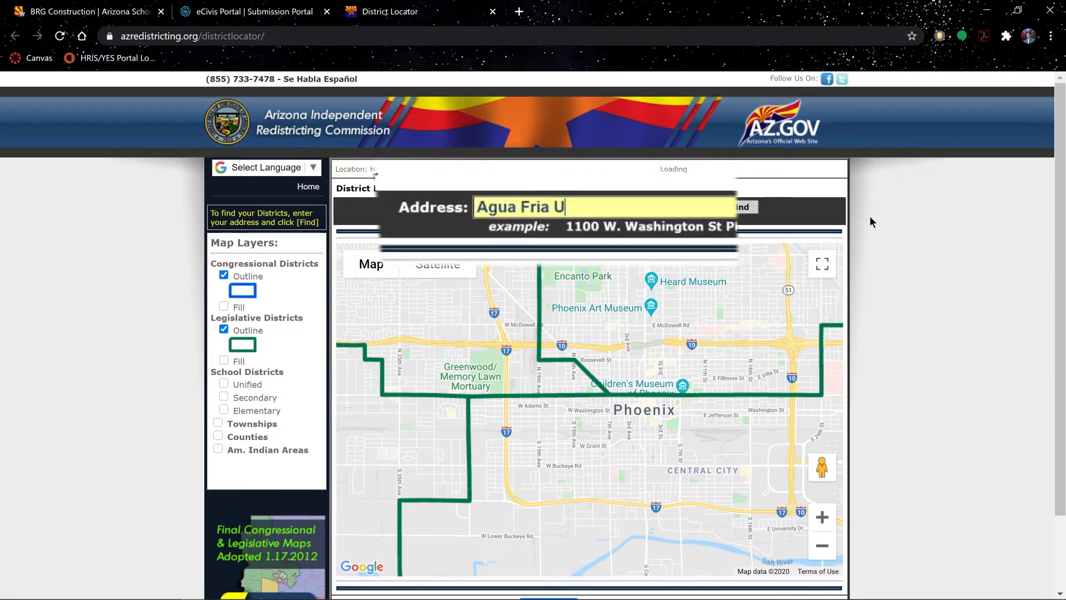
text(nion Hig)
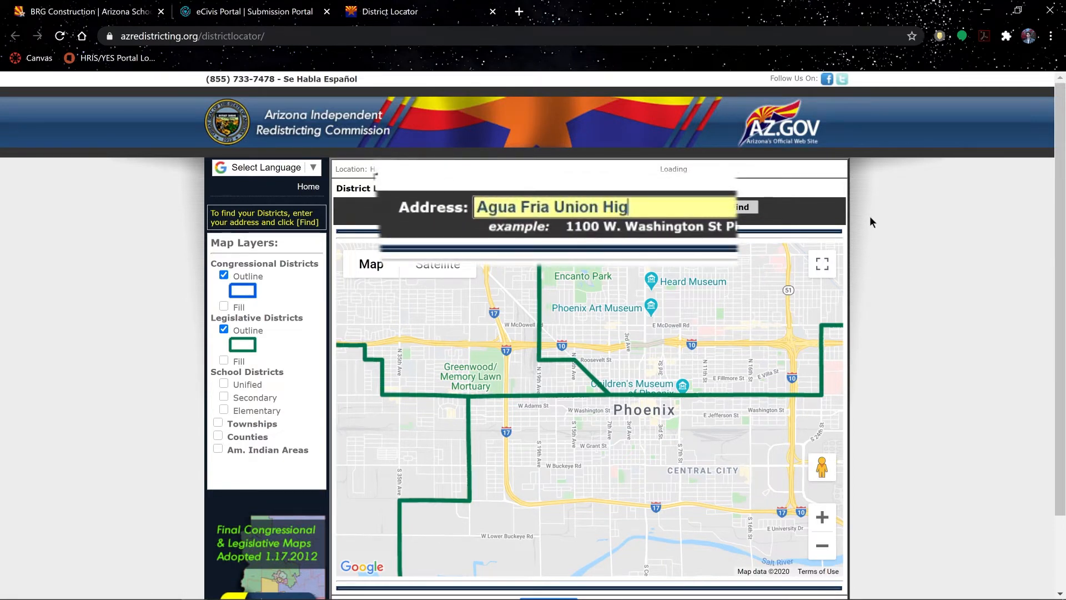
text(h School District)
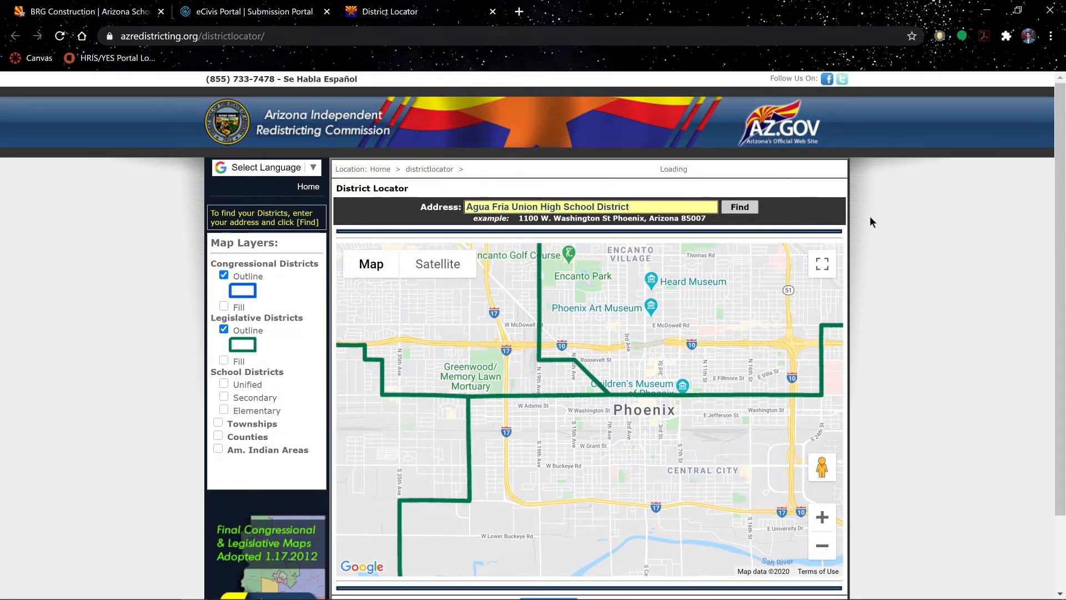
key(Return)
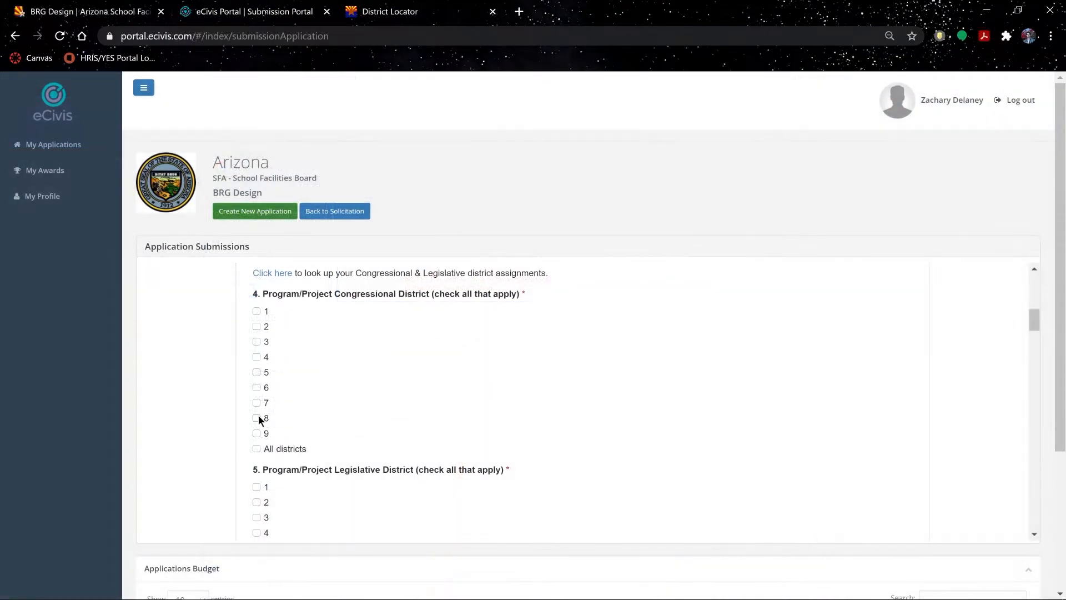
- Tick Congressional District 8 and follow the District Facility Information lookup link to the facility data site
click(257, 417)
scroll(651, 371, down, 3)
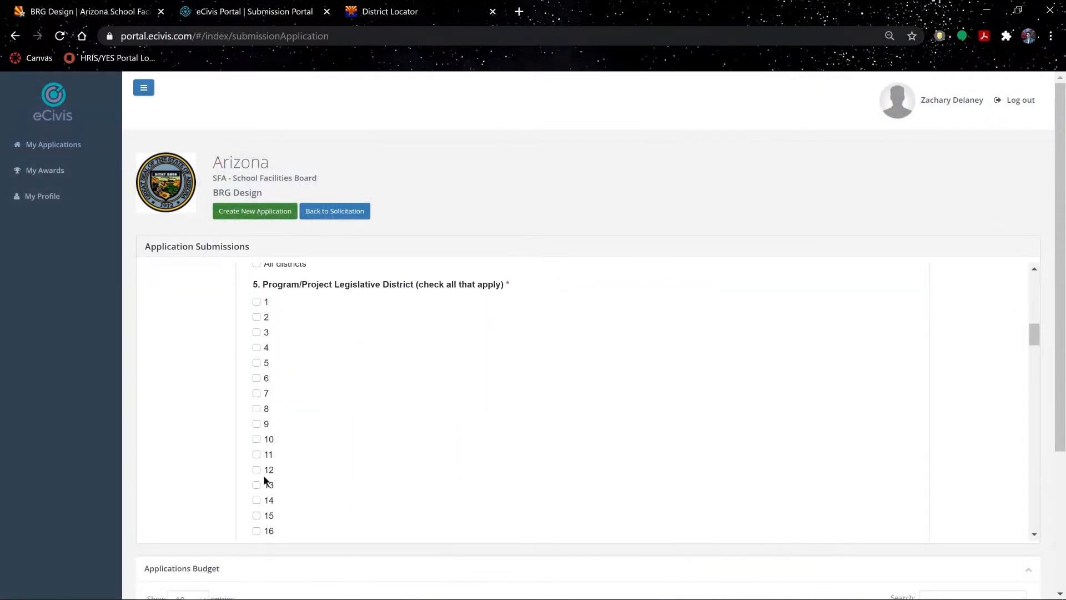
scroll(803, 374, down, 9)
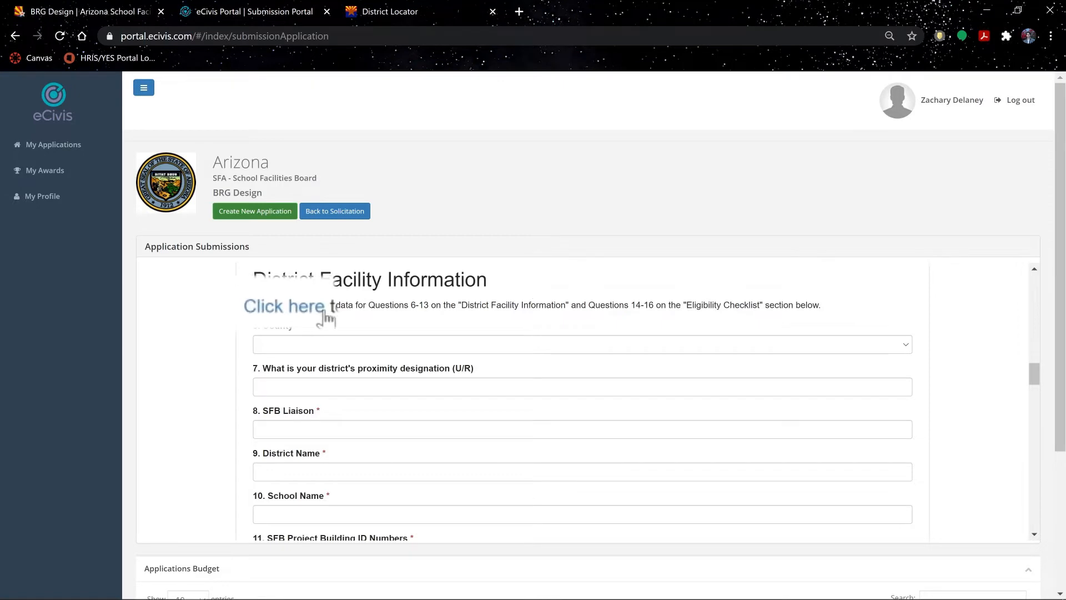
click(286, 307)
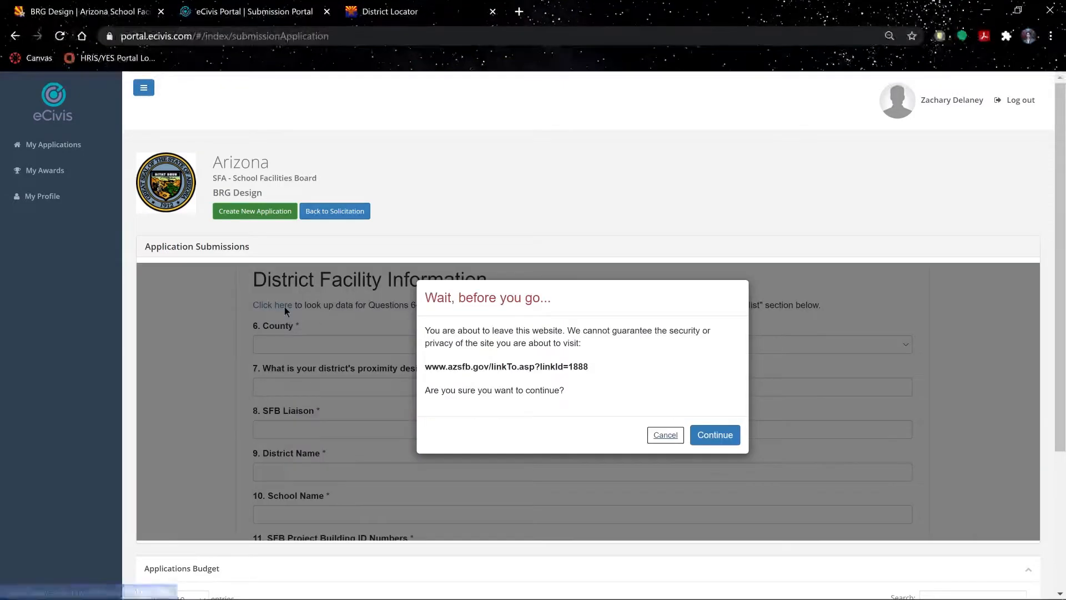
click(715, 435)
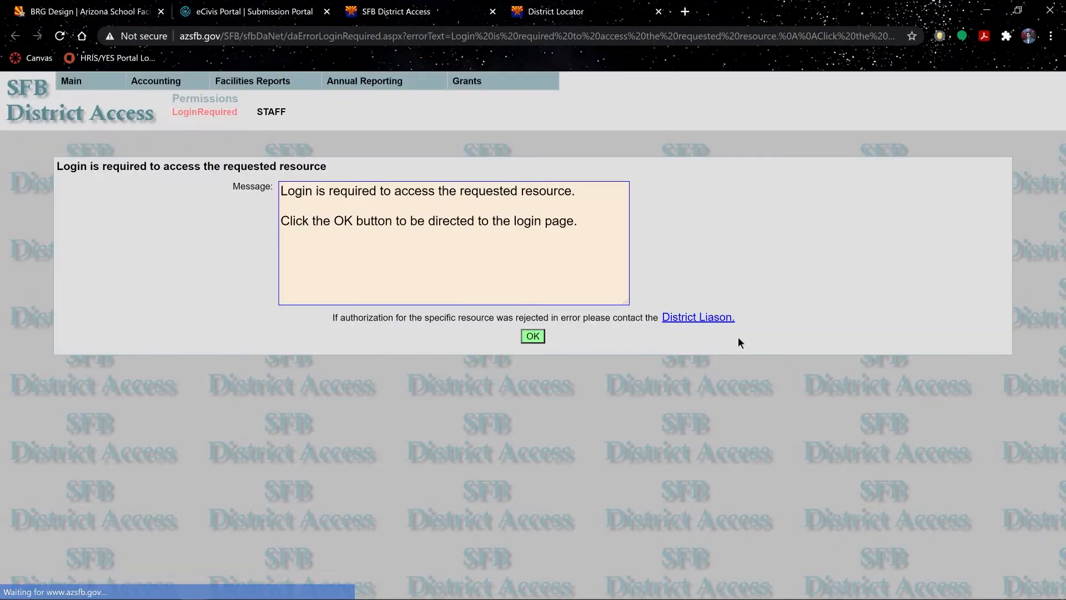
- Log in to SFB District Access and choose Elementary School #6 as the school
click(530, 337)
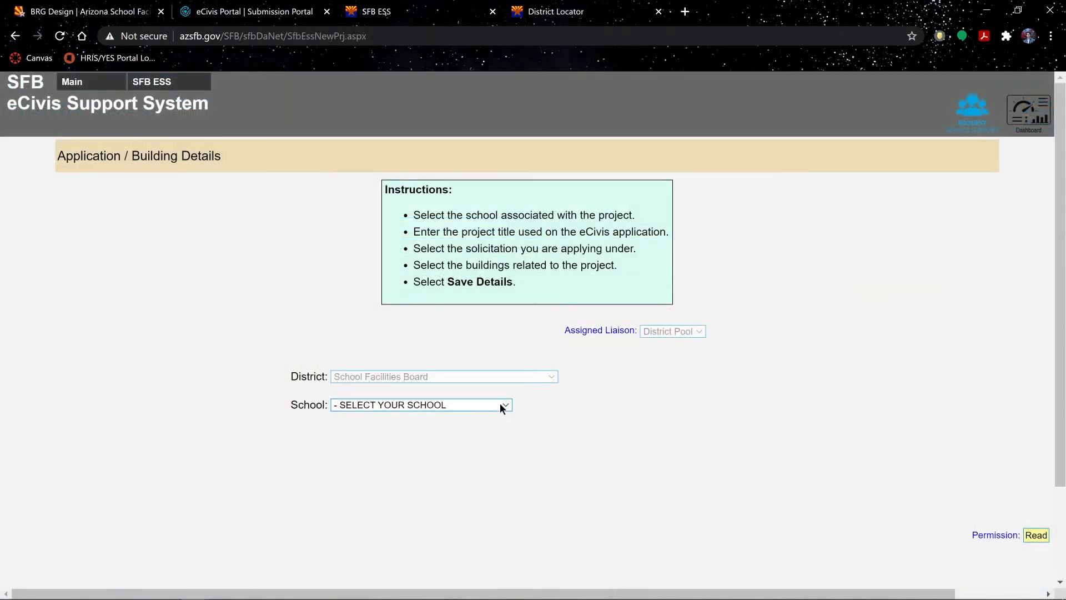
click(500, 405)
scroll(416, 141, down, 1)
click(417, 140)
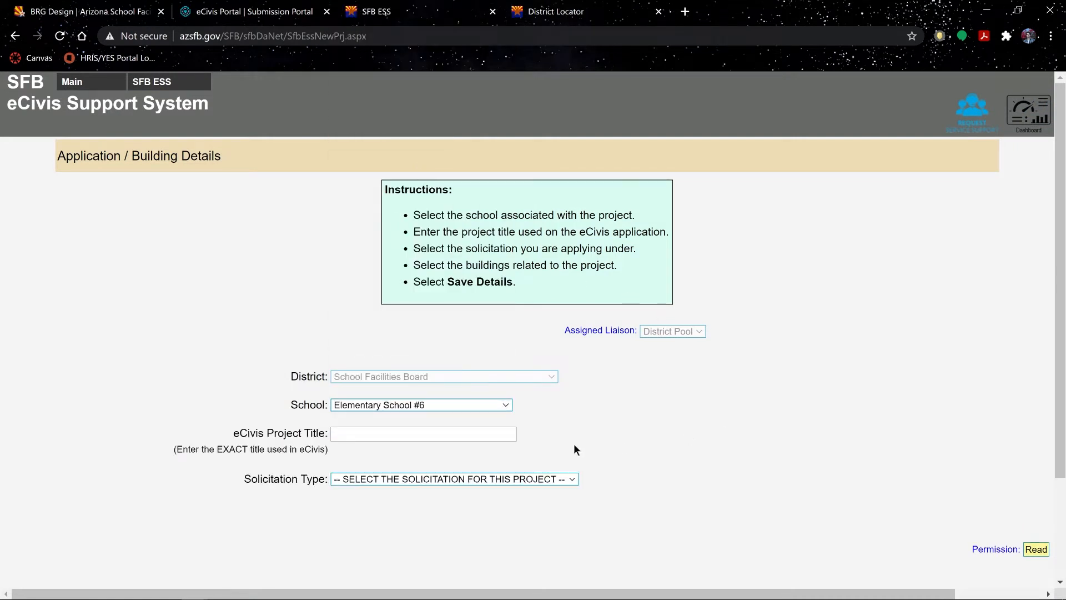
- Back in the eCivis application, select the application title text
drag(232, 433, 328, 433)
click(355, 433)
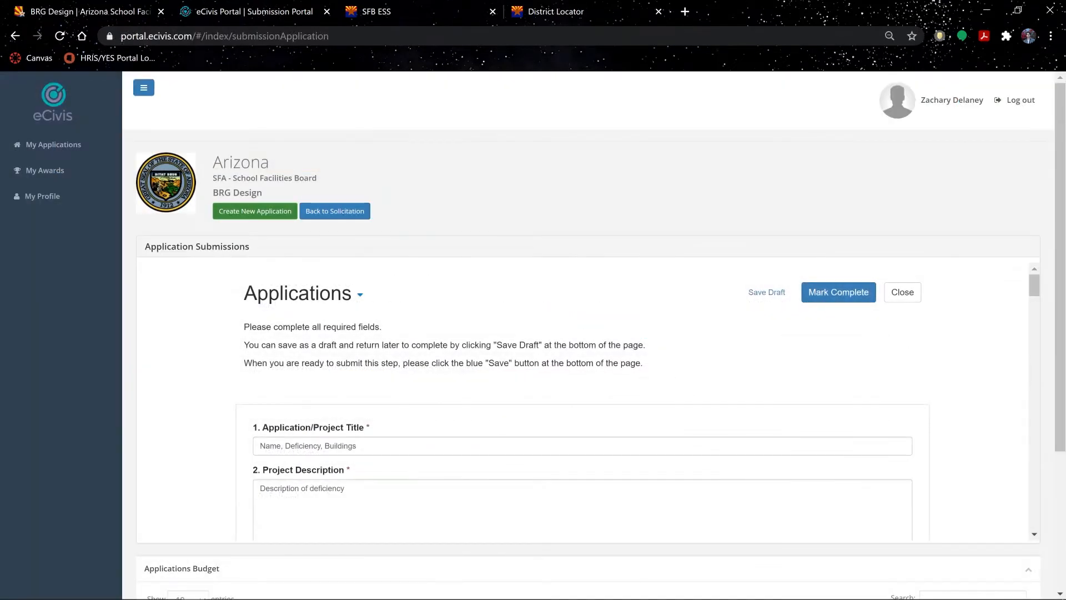
drag(259, 446, 357, 446)
- Copy the eCivis title 'Name, Deficiency, Buildings' into the eCivis Project Title field
right_click(345, 448)
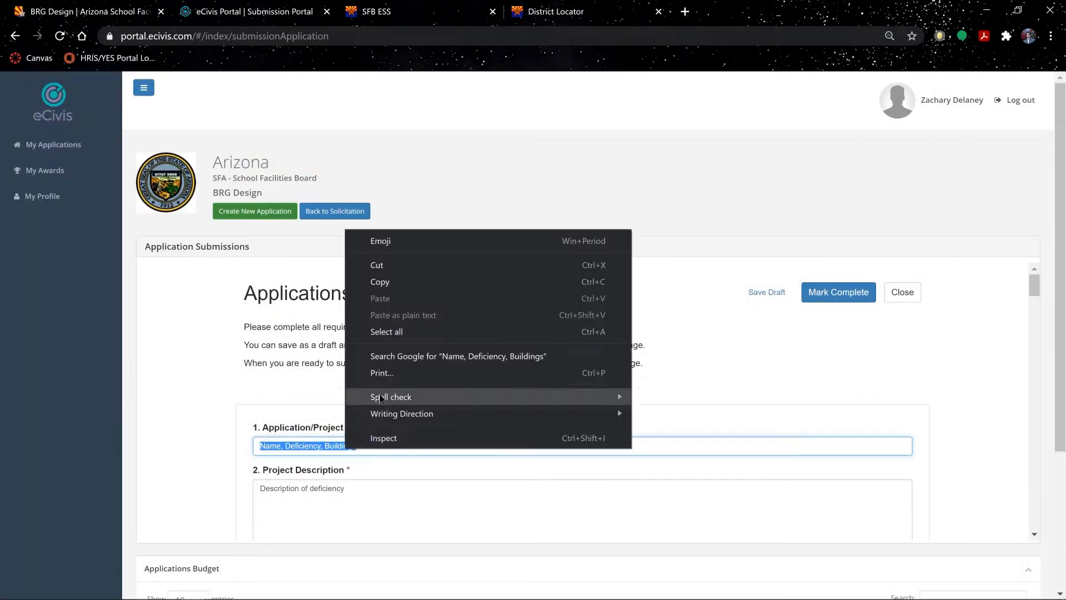
click(401, 283)
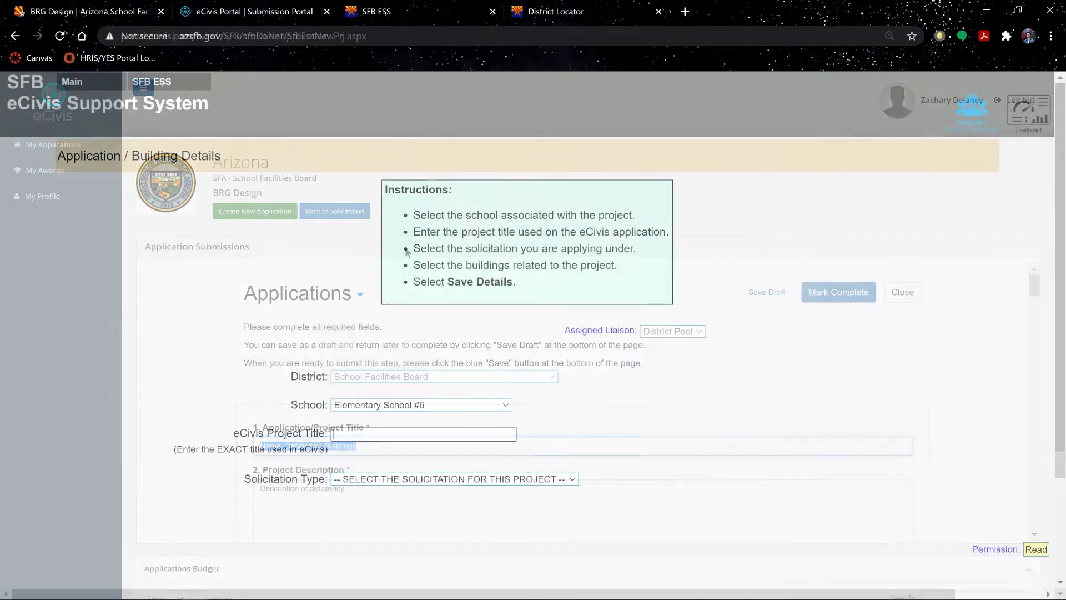
right_click(441, 432)
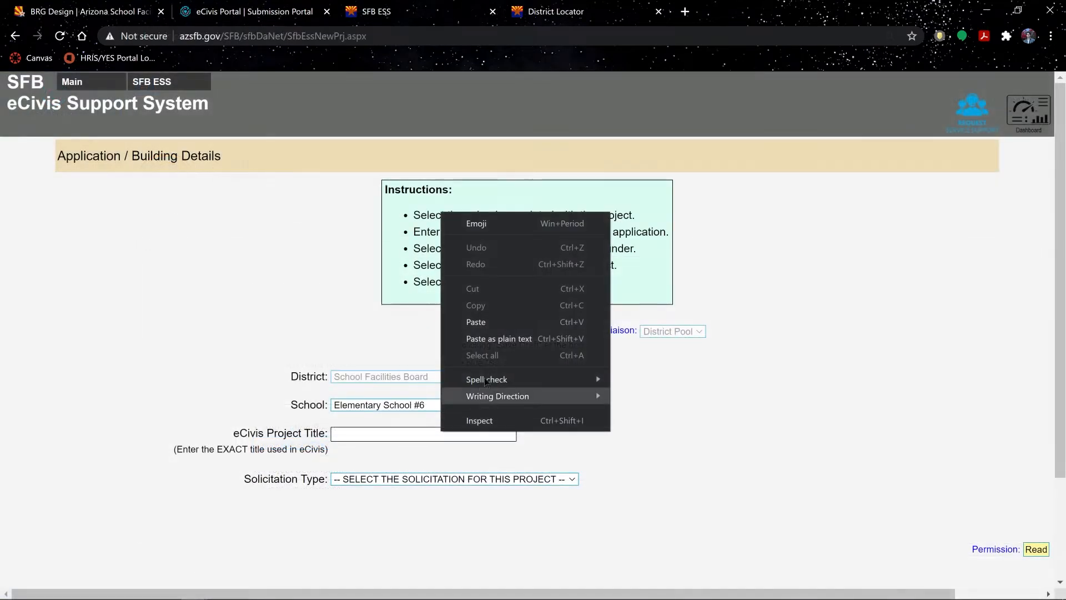
click(489, 322)
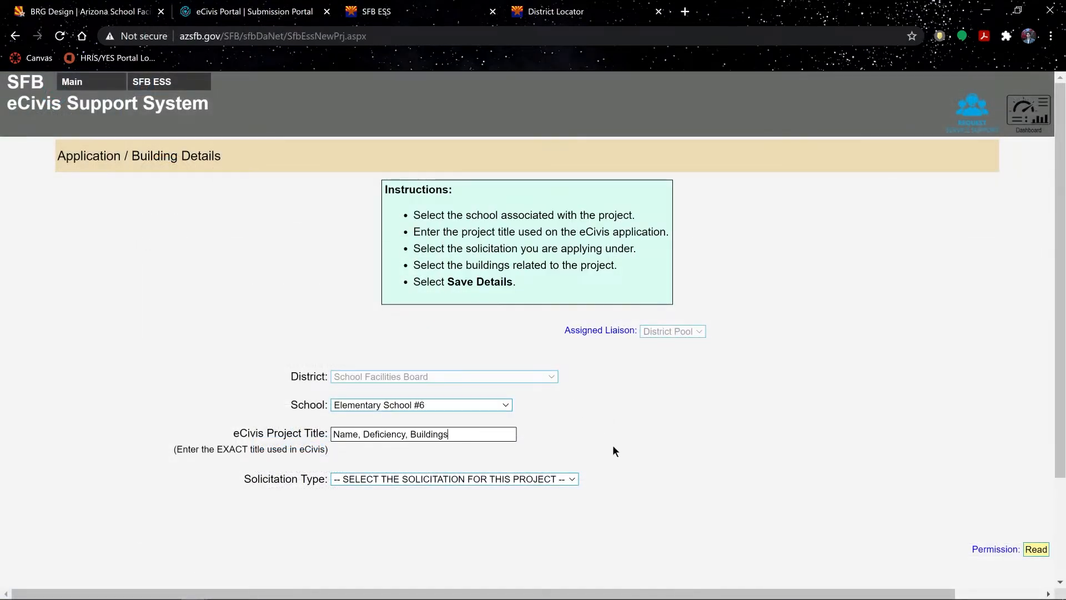
- Choose BRG Design as solicitation type, include buildings 1001 and 1009, and save the details
click(571, 479)
click(465, 394)
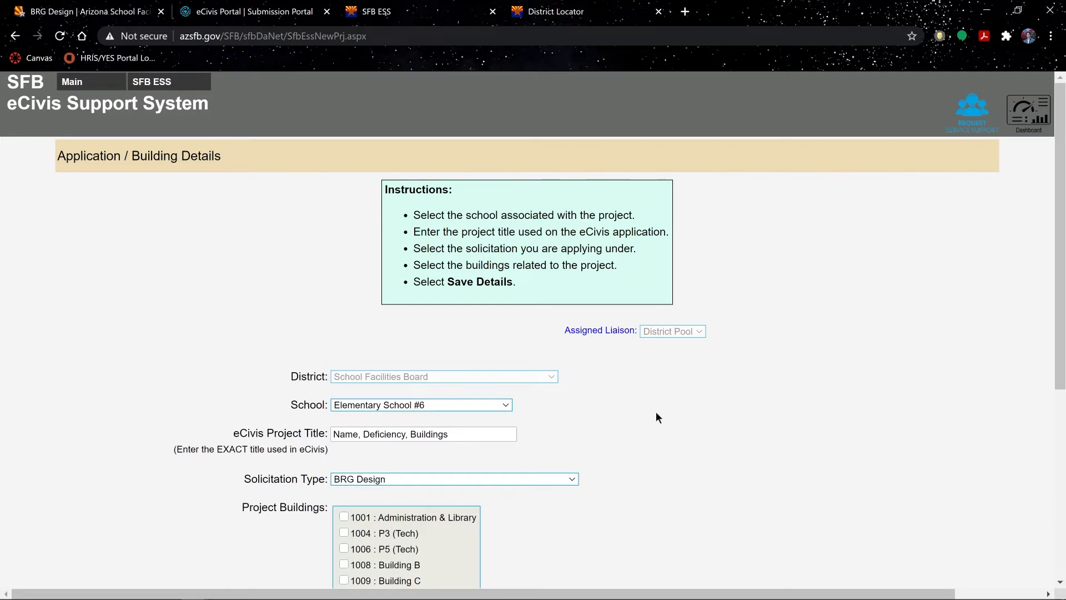
scroll(657, 417, down, 4)
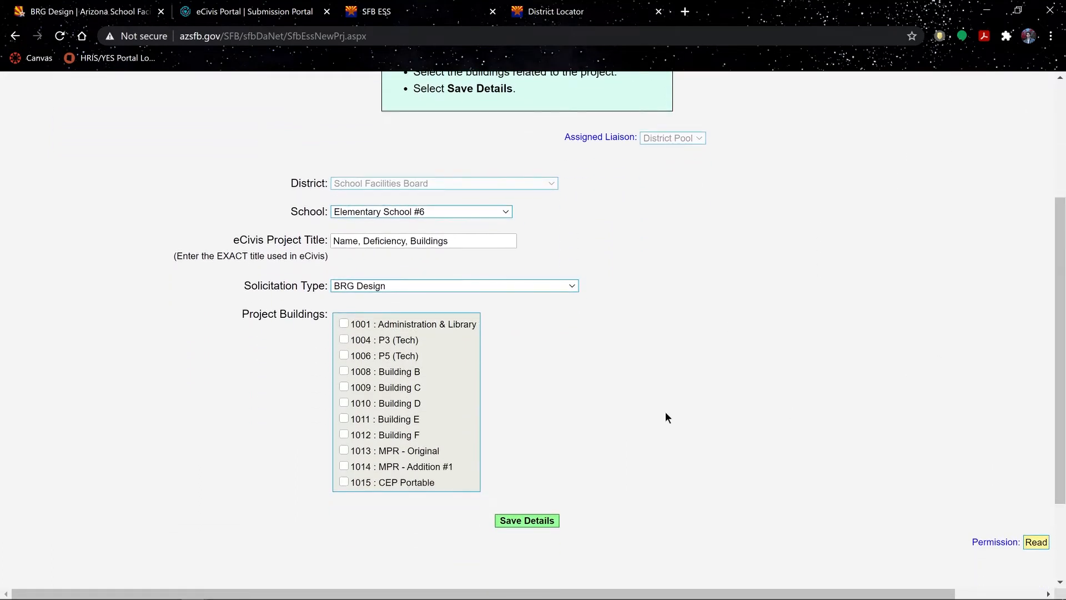
click(343, 323)
click(344, 386)
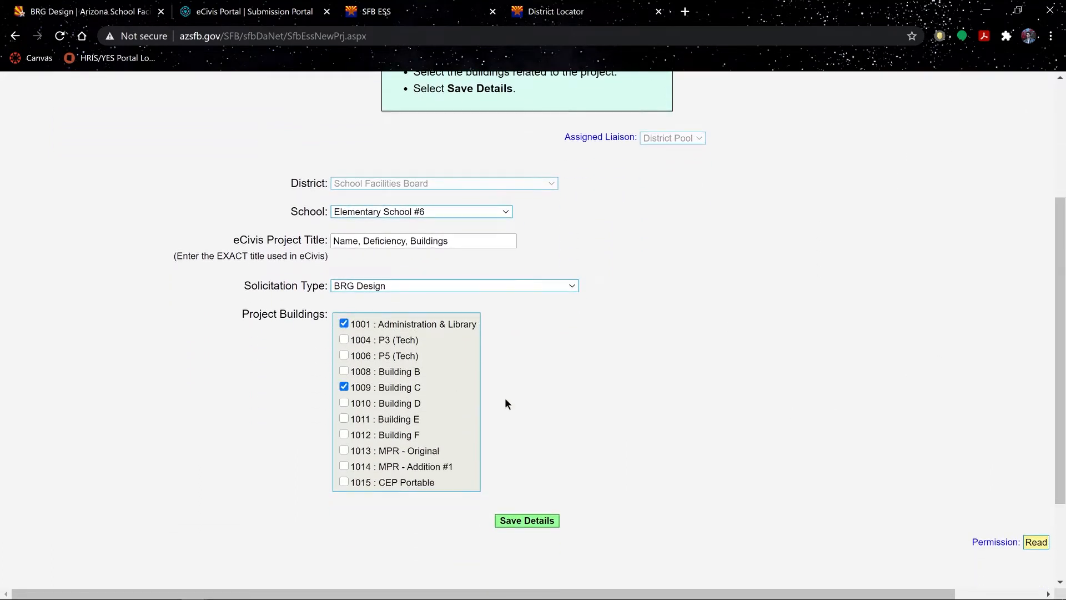
click(544, 522)
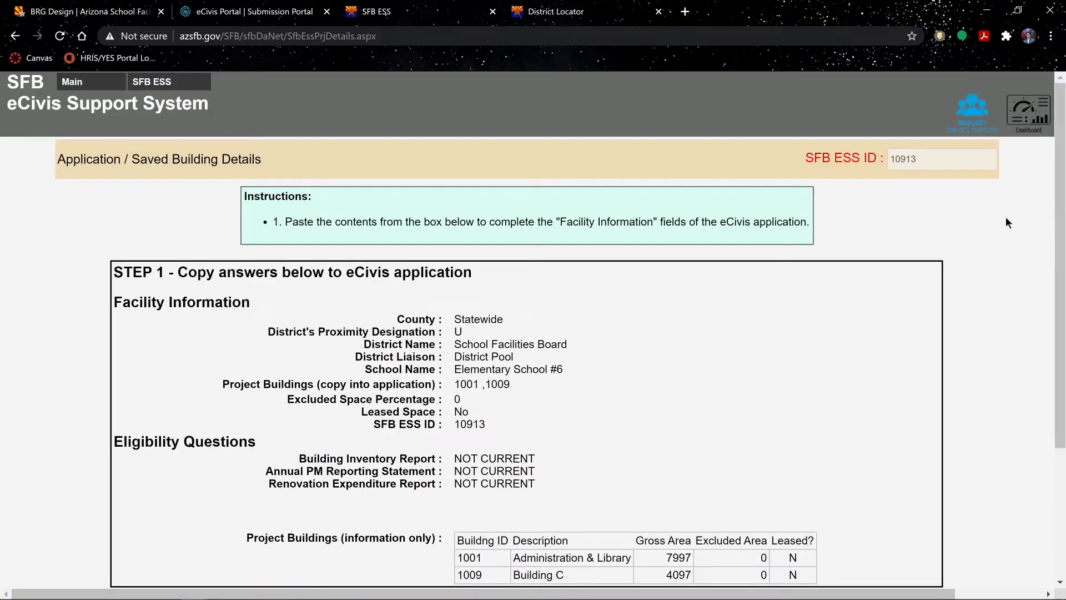
- Select the Facility Information values: U, School Facilities Board, District Pool and Elementary School #6
scroll(1052, 221, down, 1)
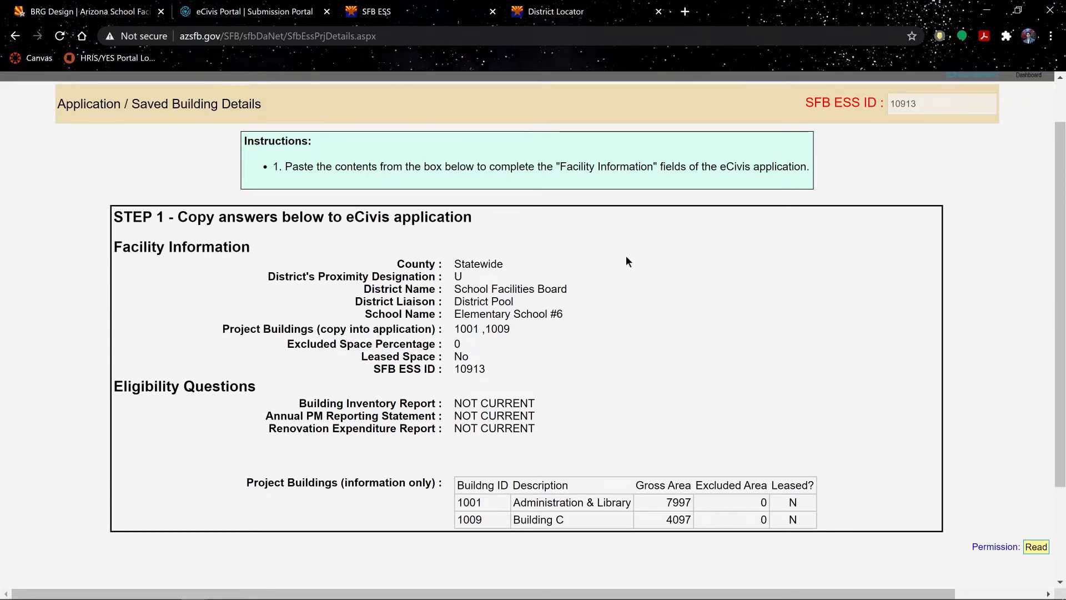
double_click(458, 276)
drag(454, 289, 567, 289)
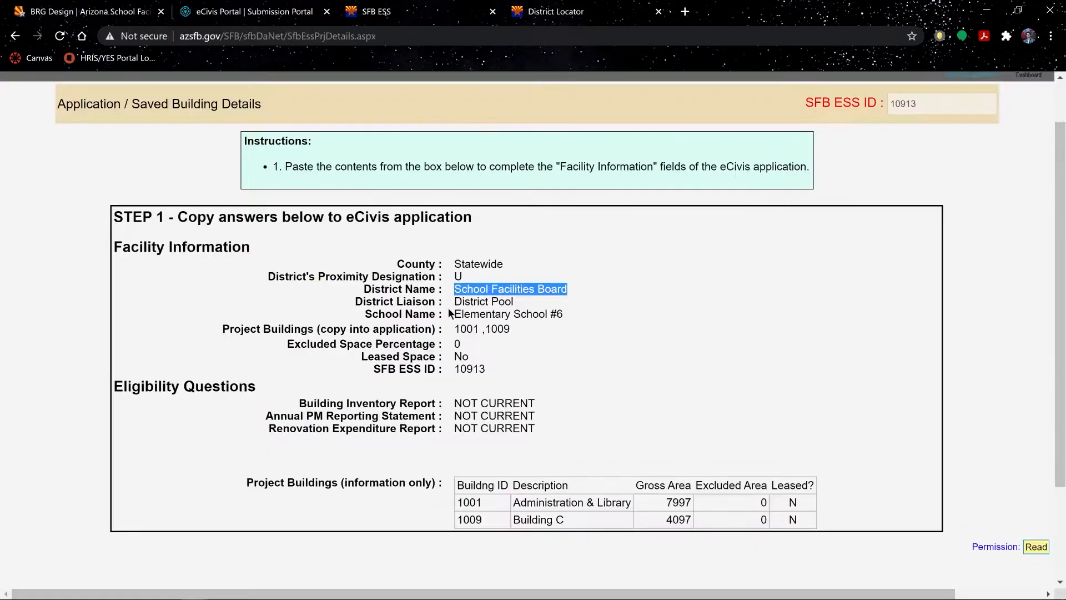
drag(454, 302, 512, 301)
drag(454, 313, 562, 313)
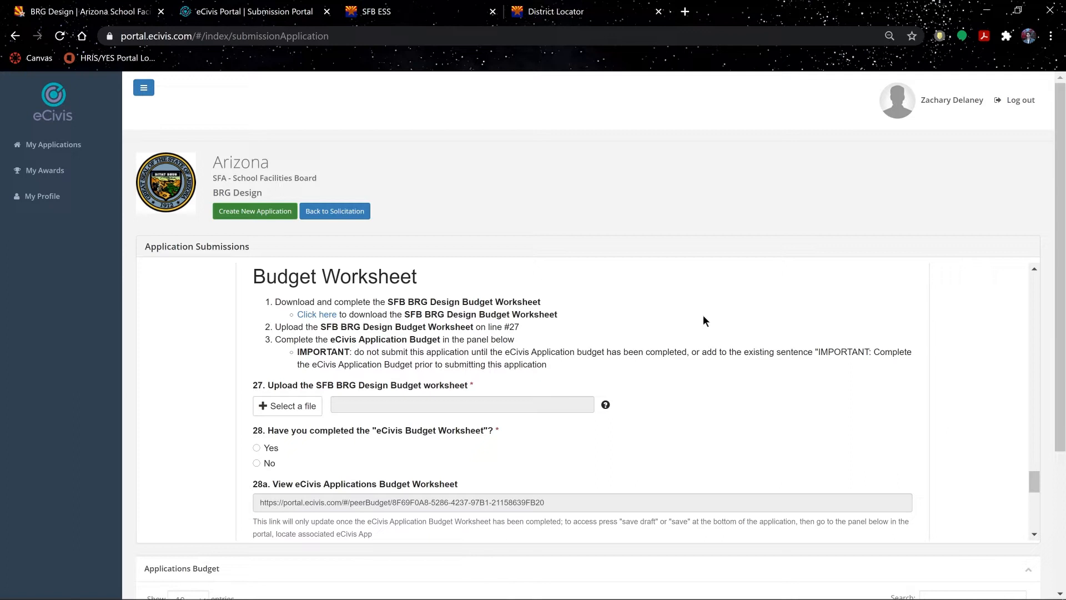
- Download the SFB BRG Design Budget Worksheet, confirming the leave-site warning
click(350, 319)
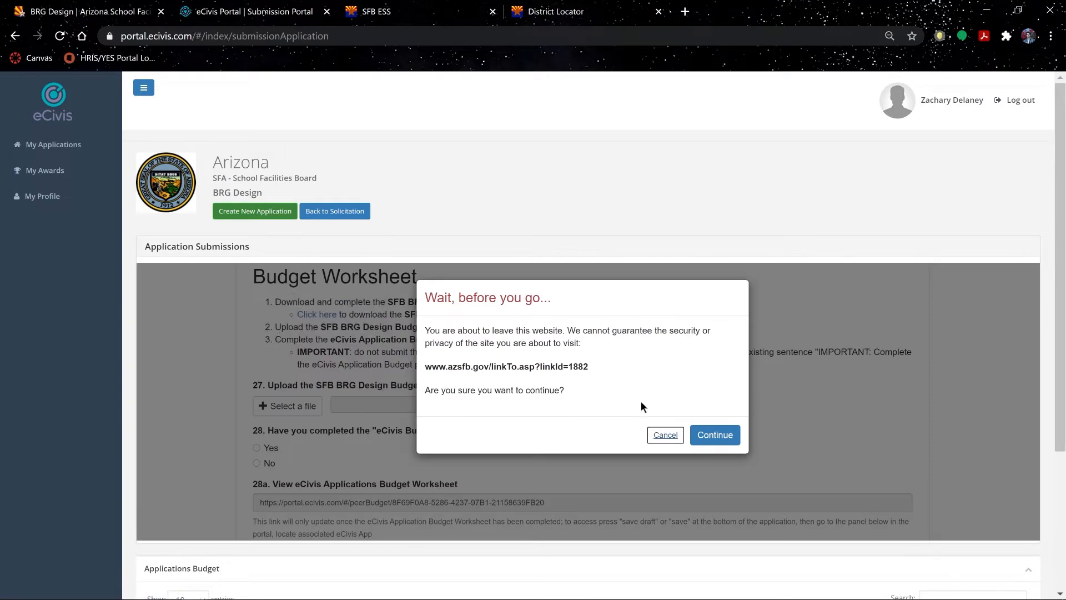
click(715, 435)
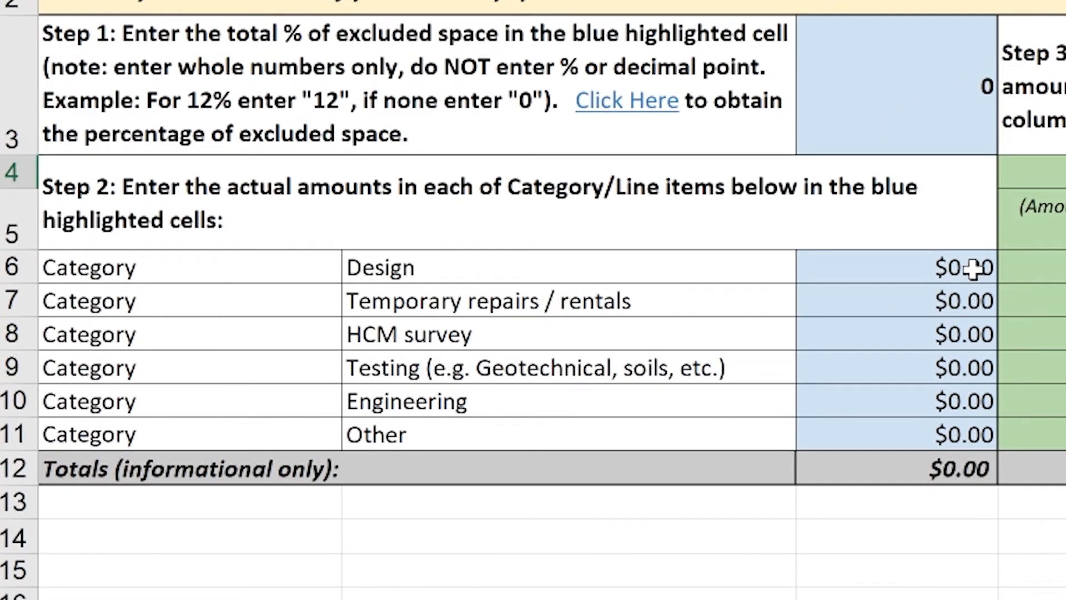
- Enter the Design amount $12,000 and Temporary repairs / rentals amount $1,500
double_click(973, 289)
text(12,00)
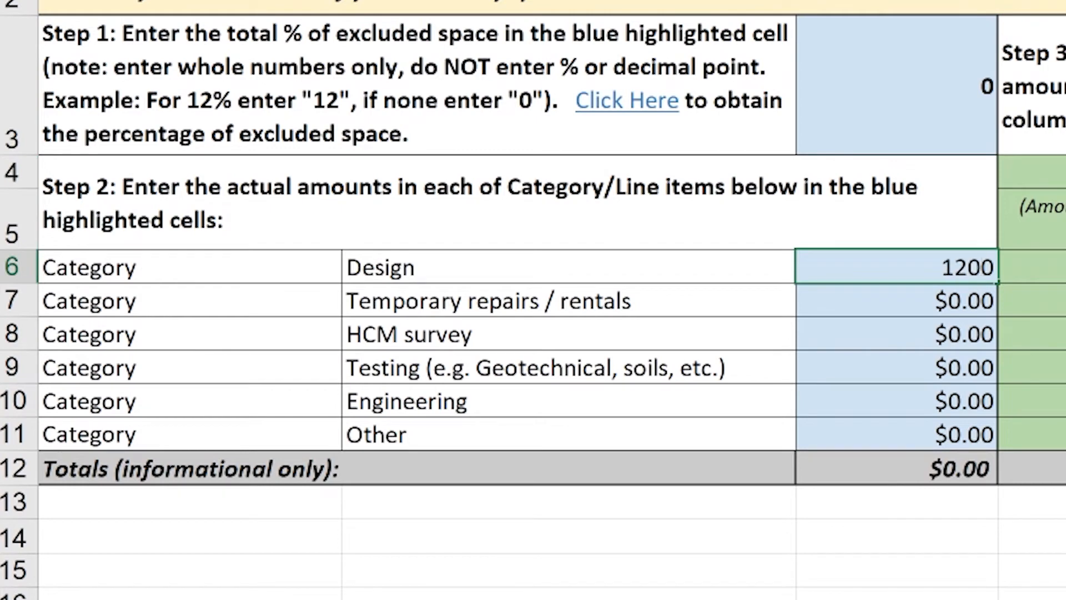
key(Return)
double_click(961, 302)
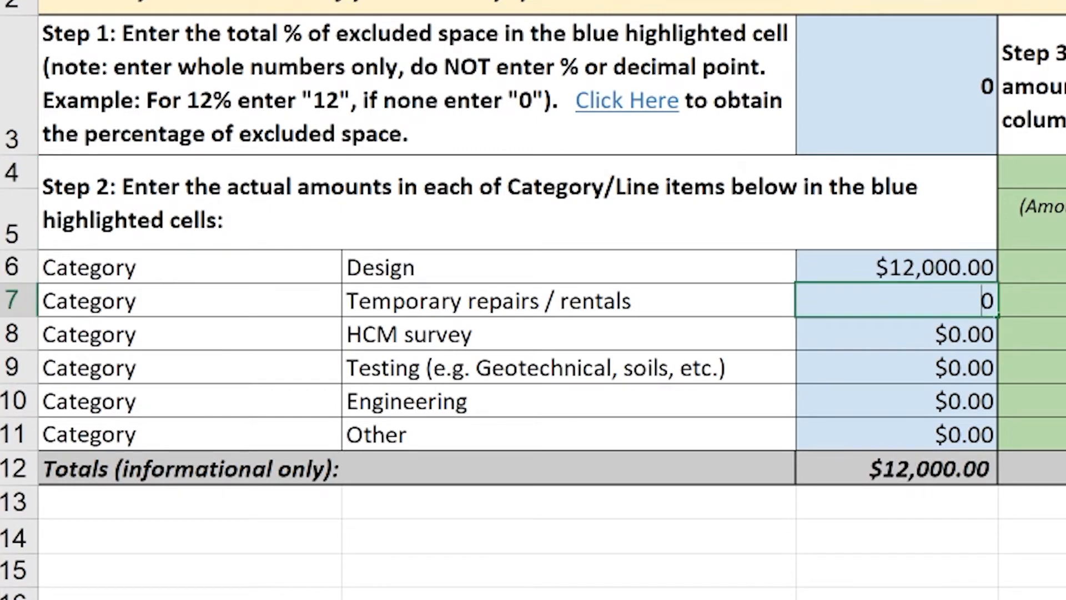
text(1500)
key(Delete)
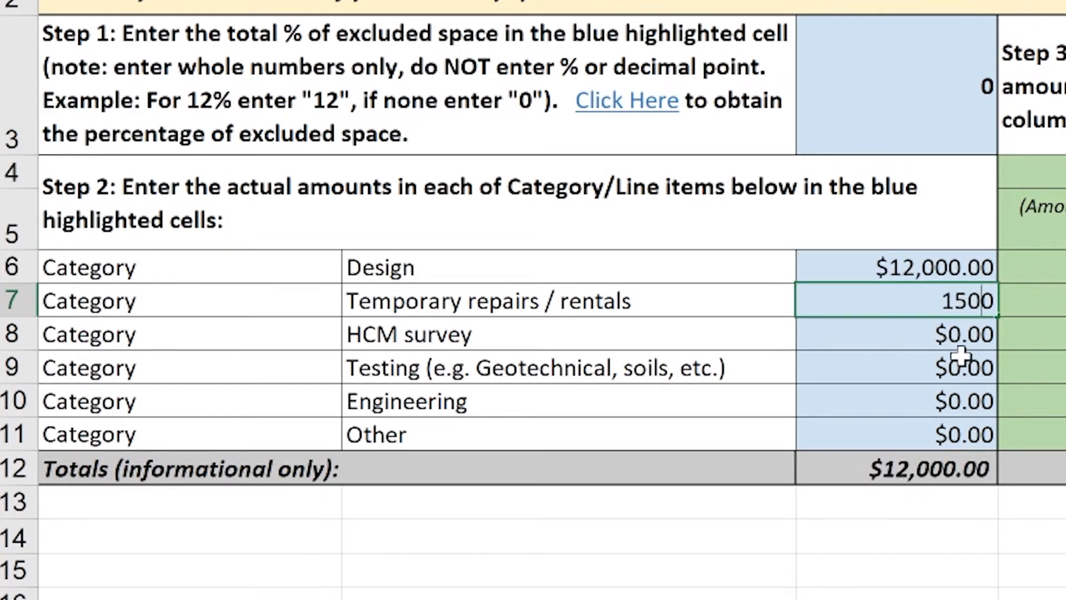
- Enter the HCM survey $500, Testing $800 and Engineering $1,600 amounts
double_click(969, 336)
text(50)
key(Return)
key(BackSpace)
text(800)
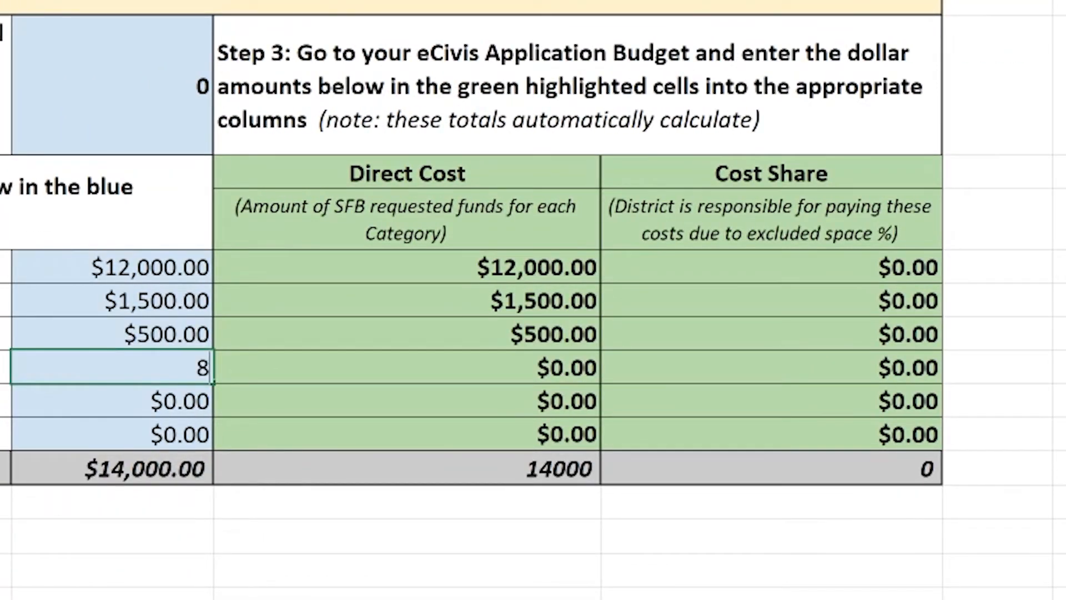
double_click(175, 408)
key(BackSpace)
text(1600)
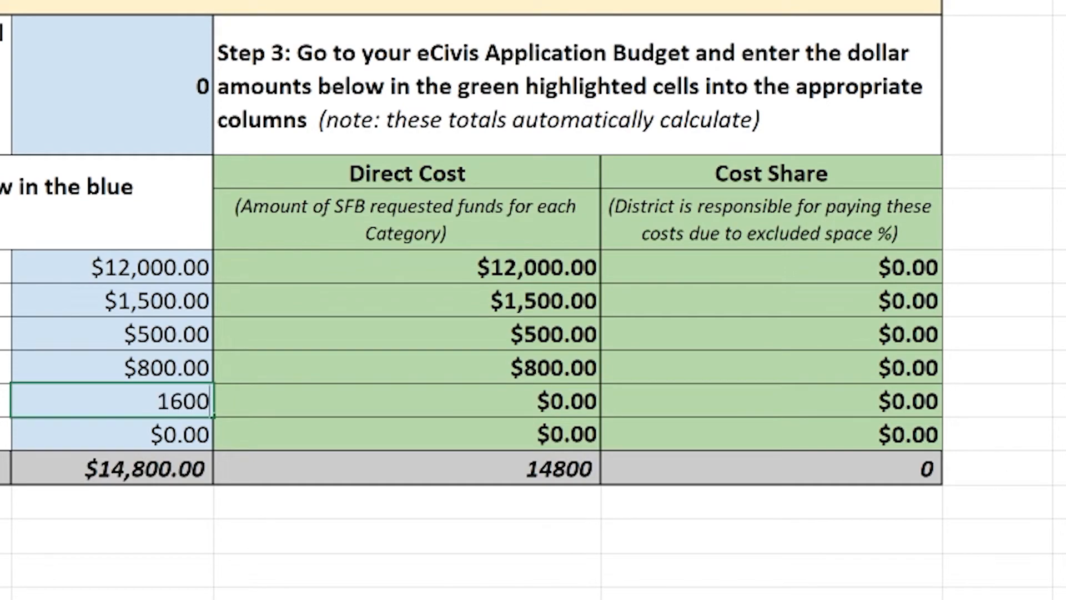
key(Return)
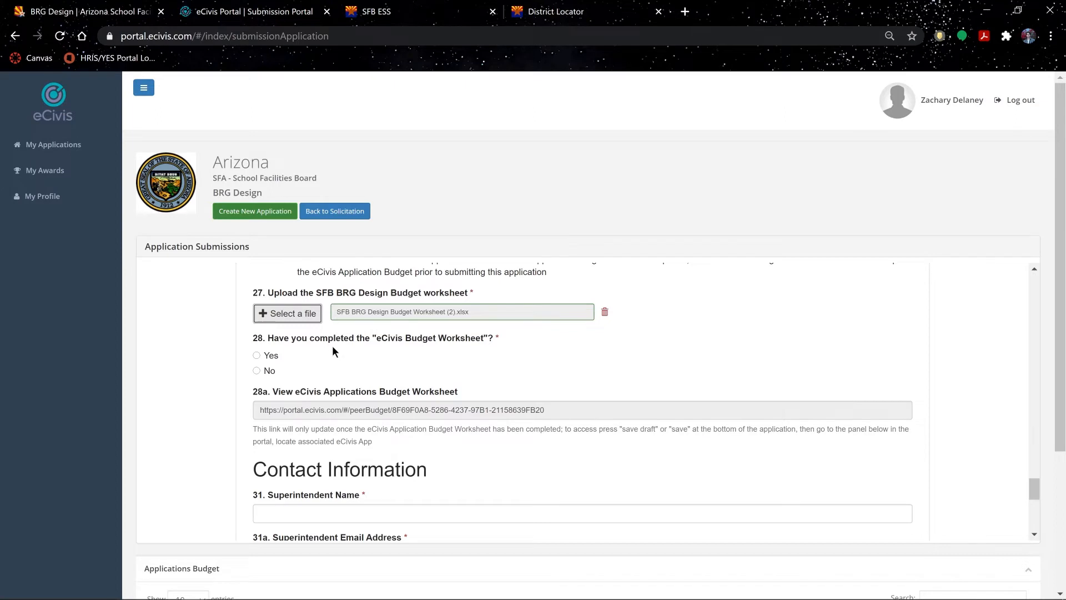
- Fill in the superintendent's full name, e-mail address and phone number
scroll(511, 366, down, 3)
click(732, 327)
text(Jane Doe)
key(Tab)
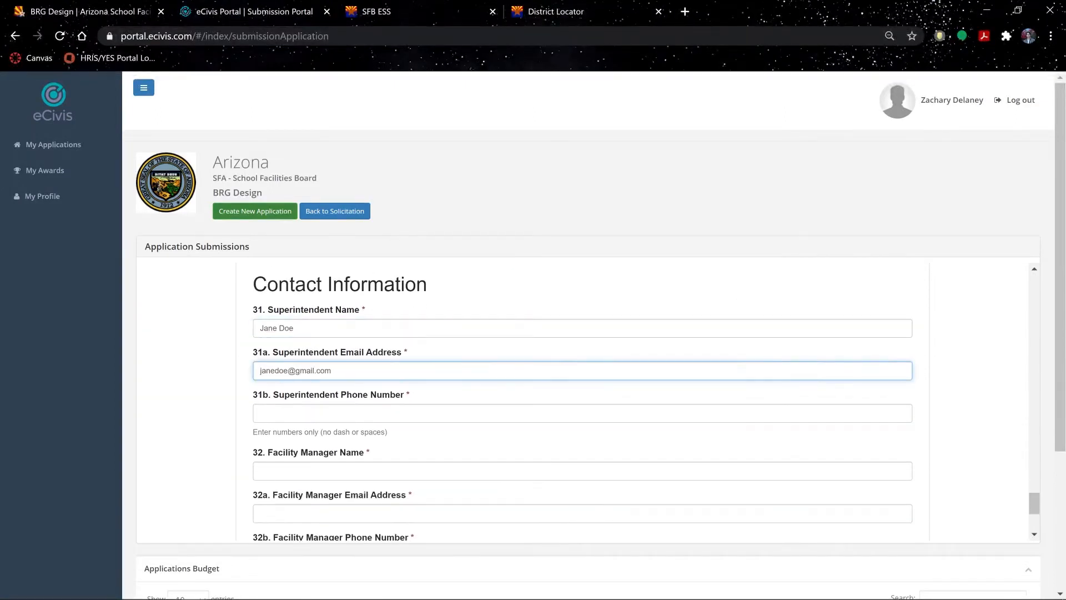
key(Tab)
text(6565656565)
- Fill in the facility manager's full name, e-mail address and phone number
key(Tab)
text(John Doe)
key(Tab)
key(Tab)
text(5454545454)
- Save the application as a draft
scroll(583, 439, down, 2)
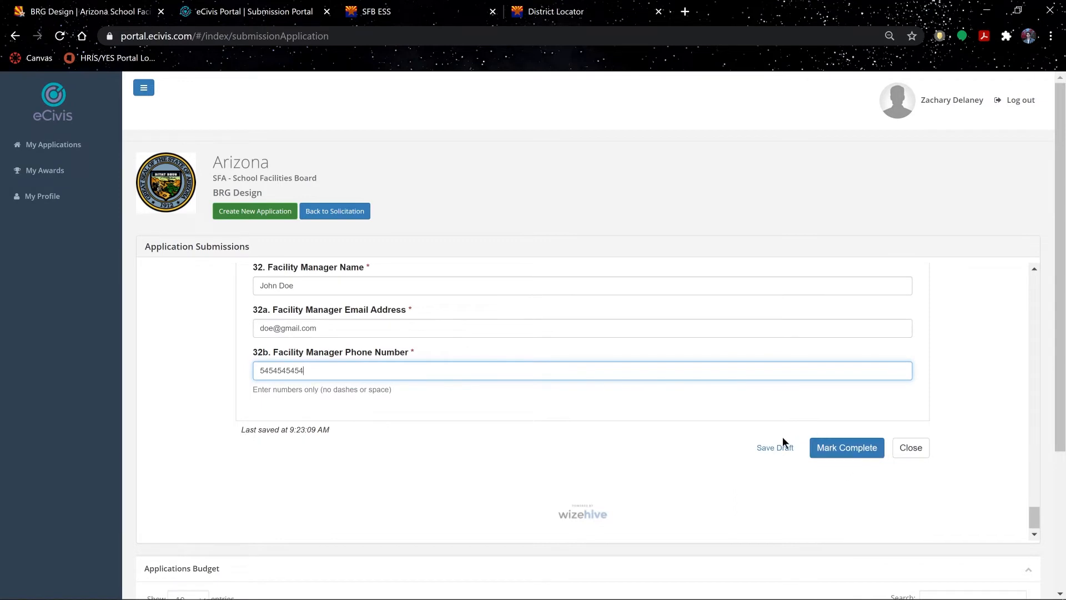
click(786, 451)
click(790, 451)
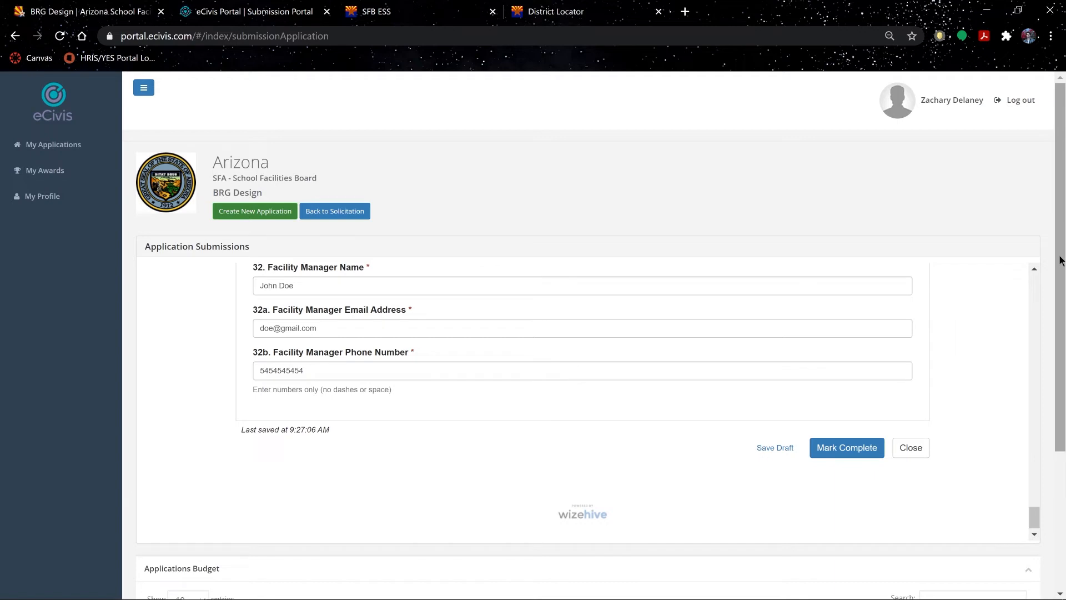
- Choose Edit Budget from the Actions menu of the 'Name, Deficiency, Buildings' draft budget
drag(1064, 244, 1064, 381)
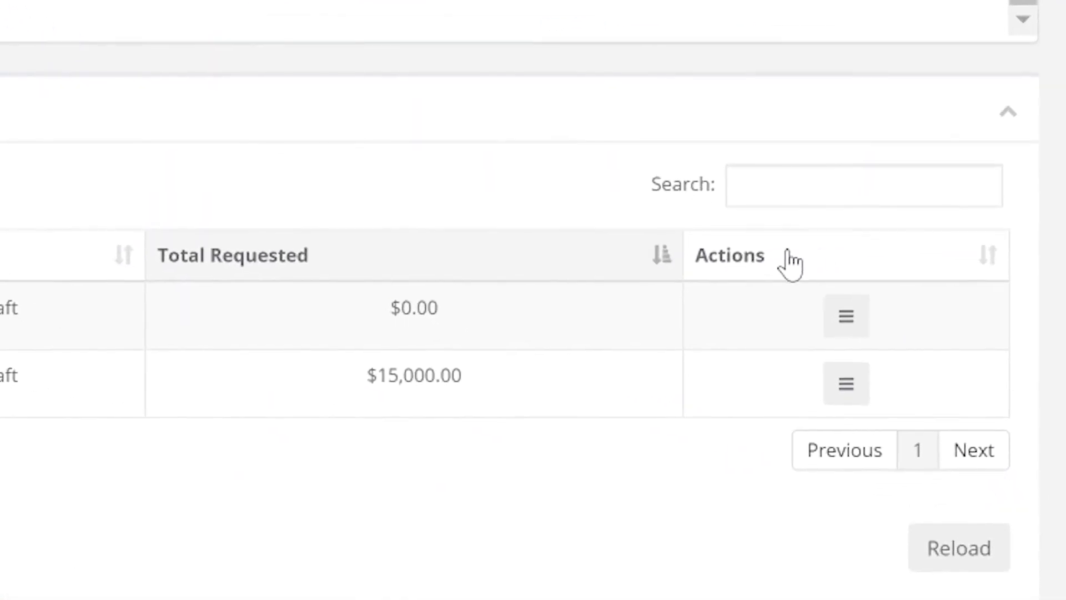
click(850, 322)
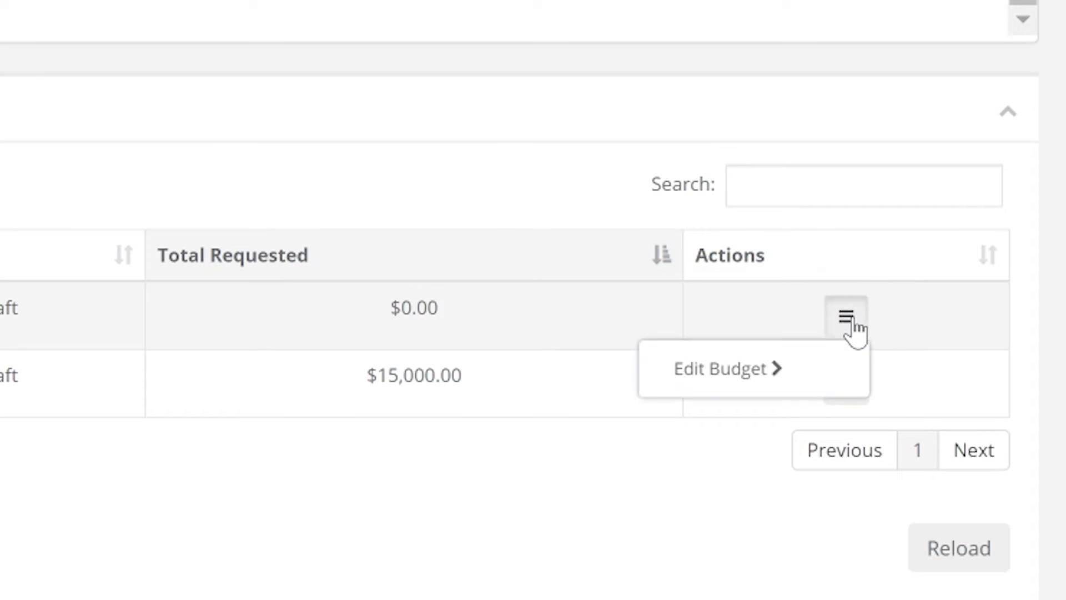
click(754, 375)
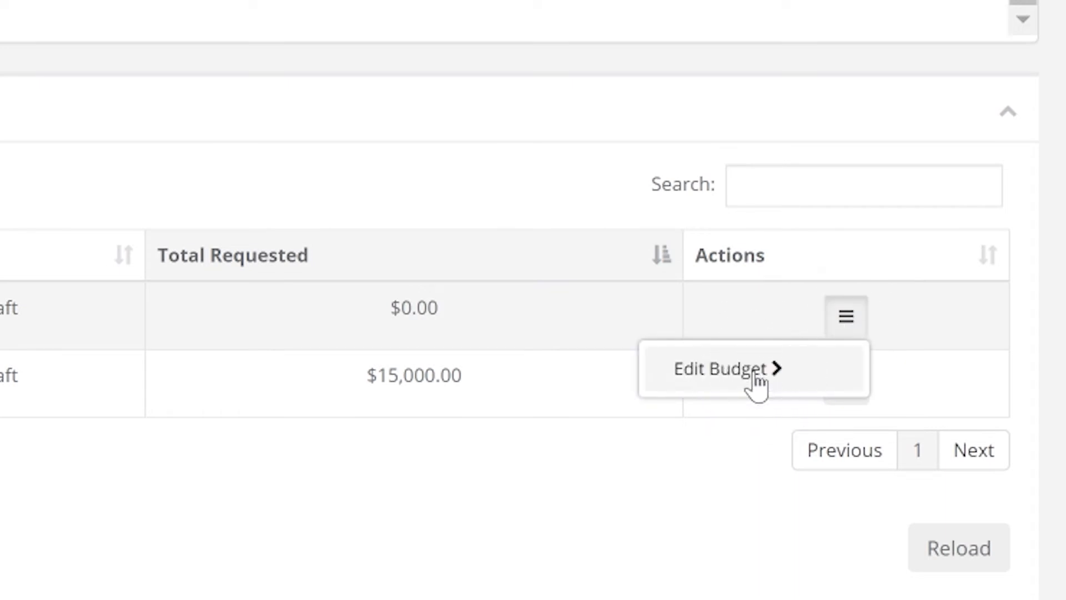
click(755, 373)
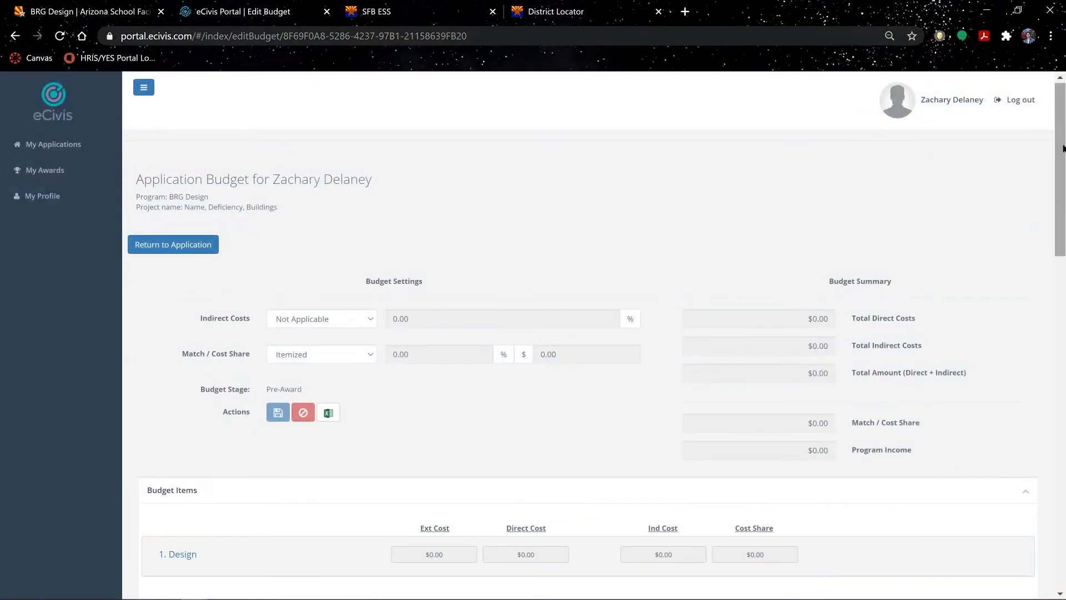
- Expand the Design budget item, copy the $12,000.00 direct cost from Excel, and select its Cost field
scroll(1060, 156, down, 3)
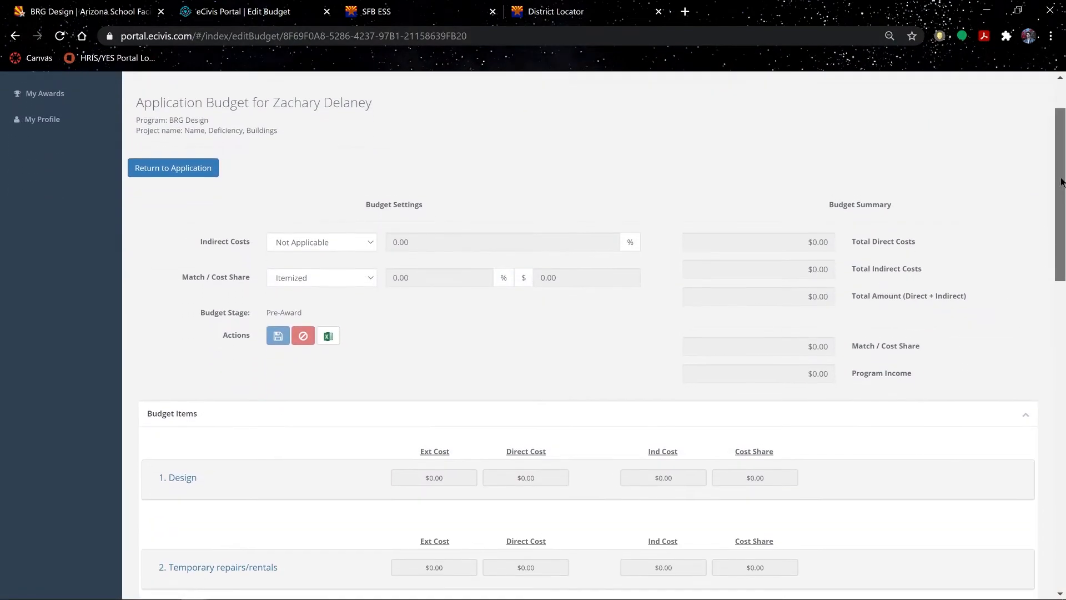
scroll(1059, 156, down, 3)
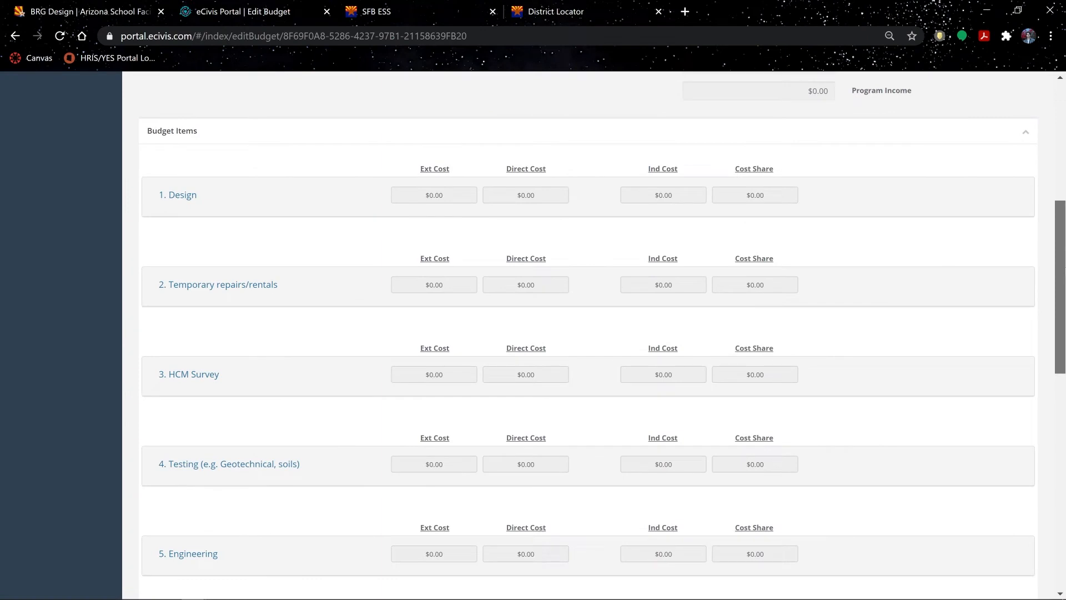
drag(1059, 268, 1059, 269)
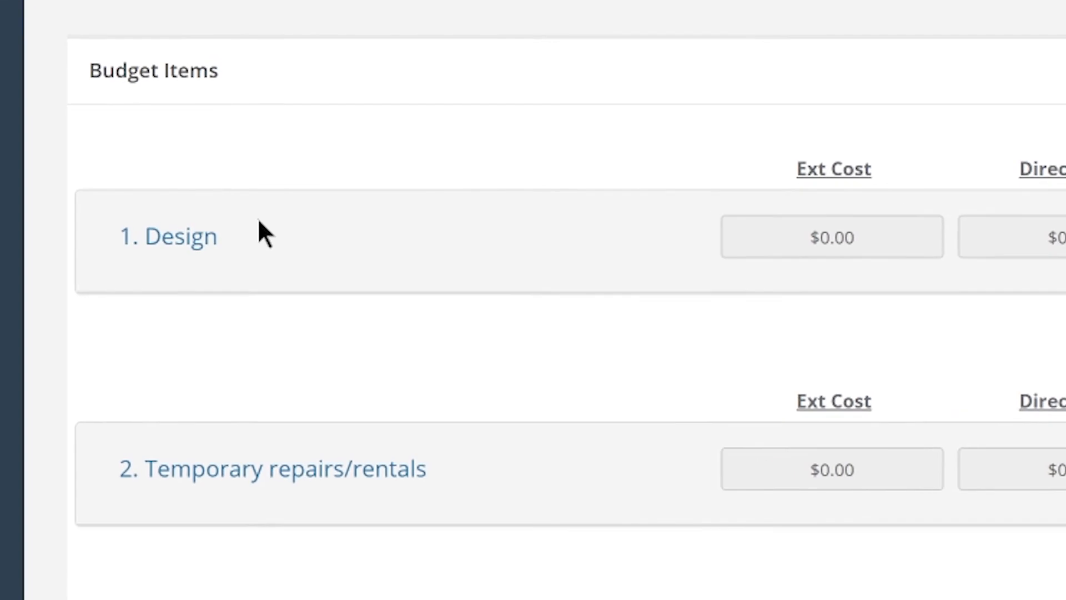
click(183, 238)
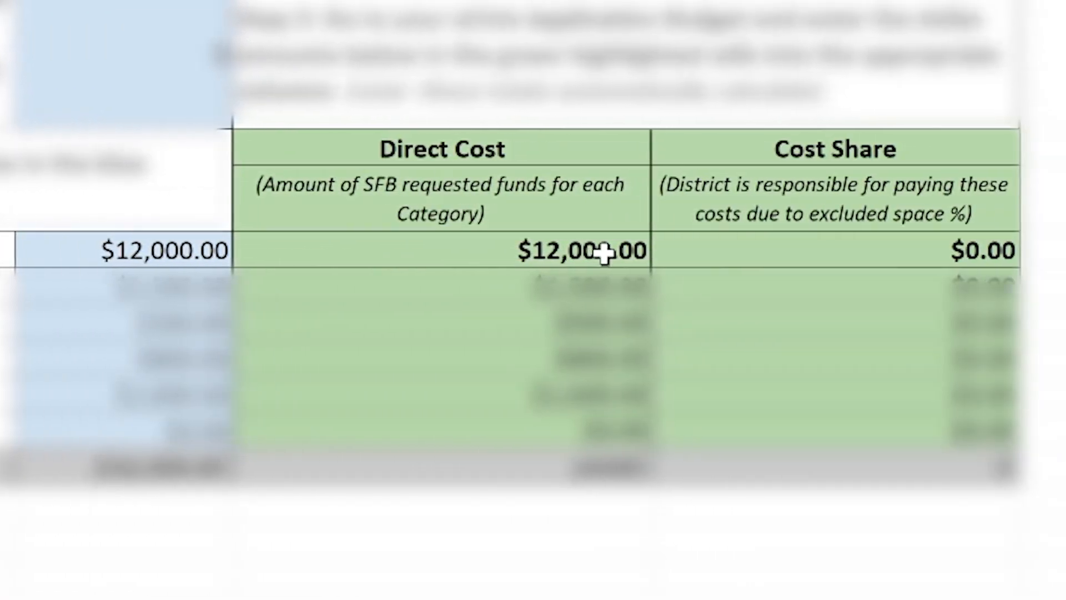
key(ctrl+c)
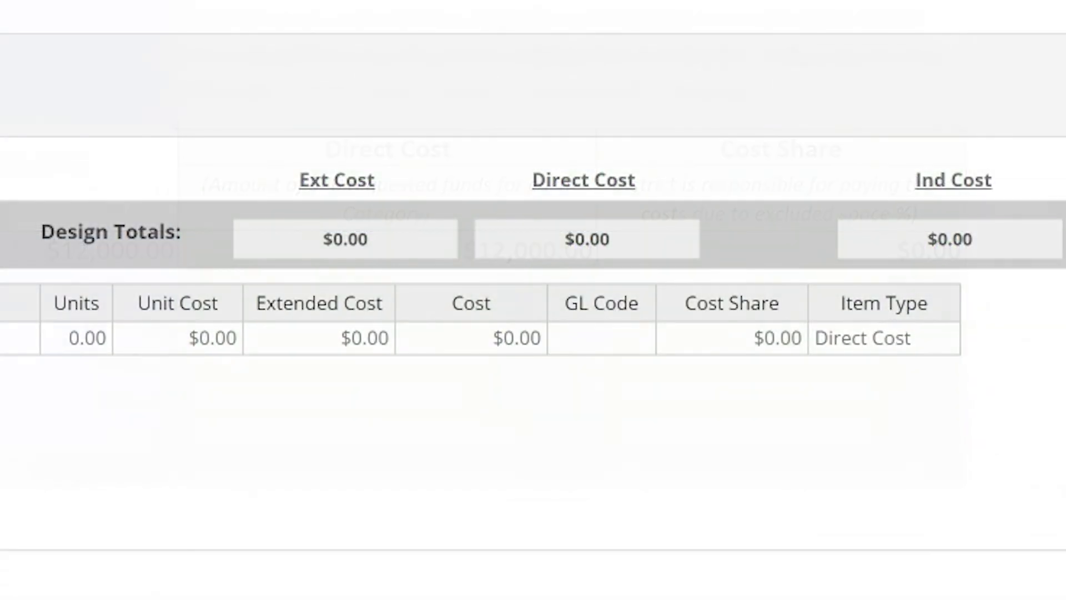
click(505, 336)
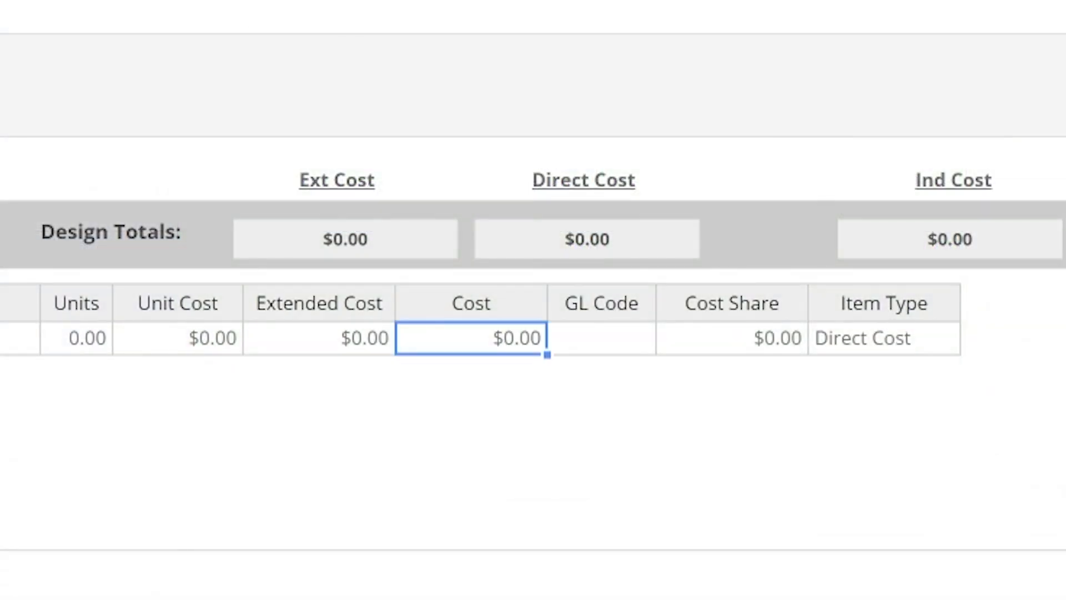
- Paste the Design ($12,000), Temporary repairs/rentals ($1,500) and HCM Survey ($500) costs
key(ctrl+v)
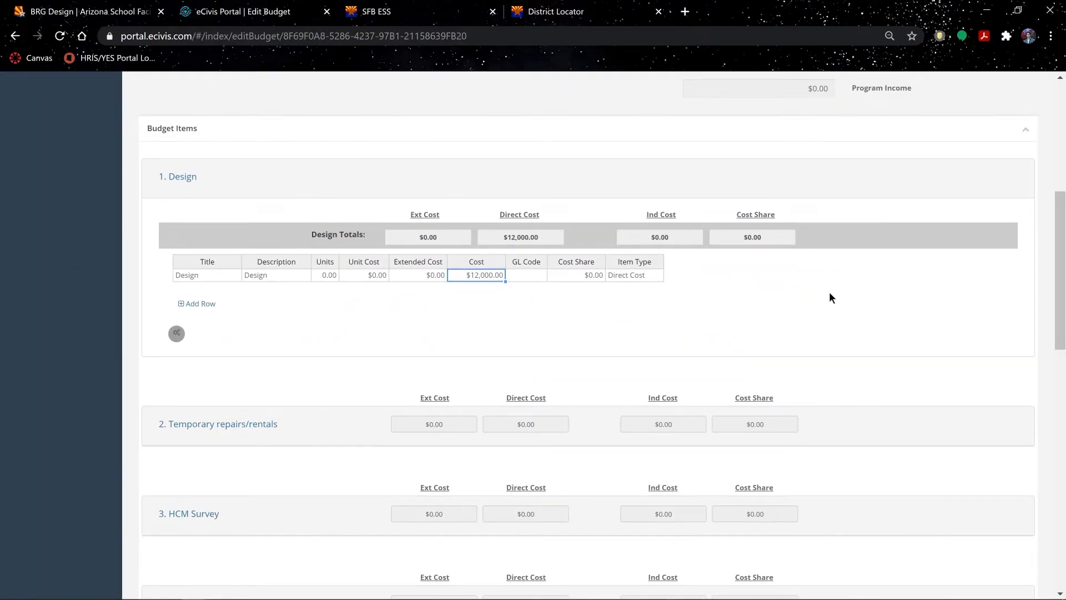
scroll(849, 300, down, 3)
click(873, 302)
click(491, 380)
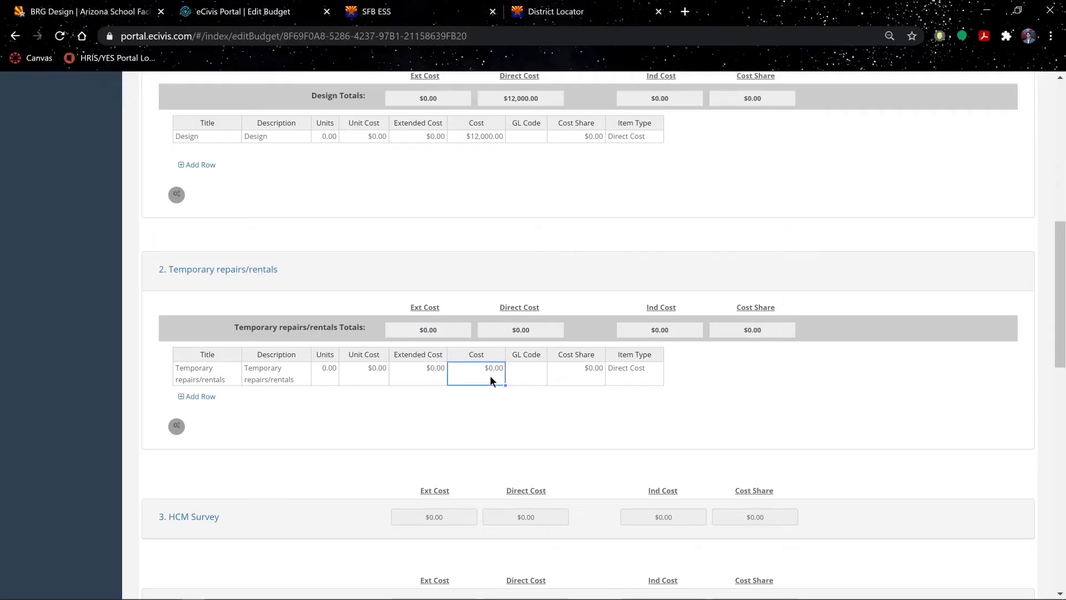
key(ctrl+v)
scroll(533, 333, down, 3)
click(219, 366)
key(ctrl+v)
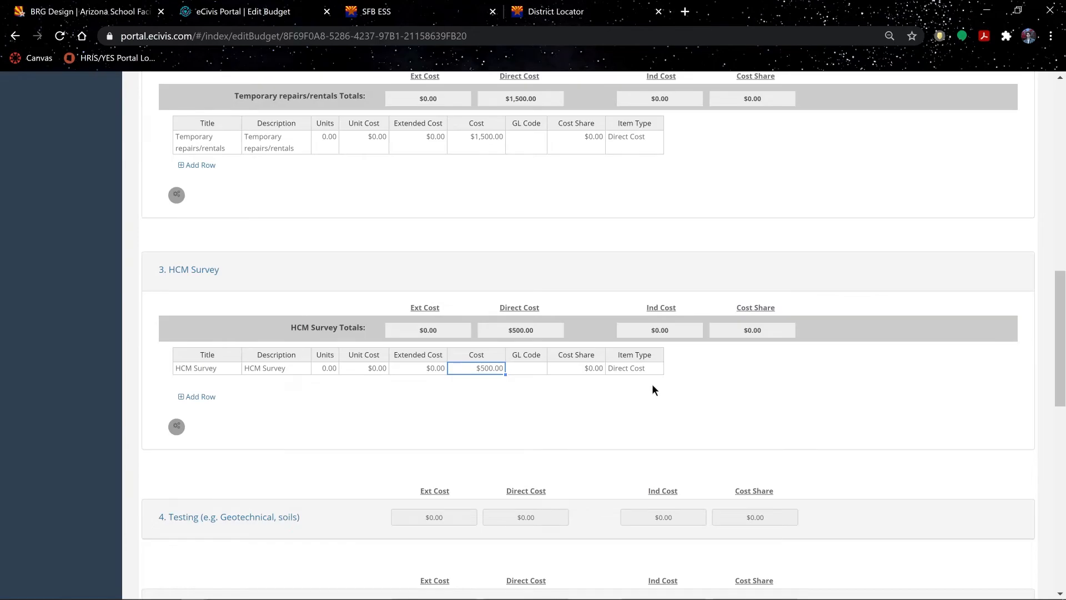
- Paste the Testing ($800) and Engineering ($1,600) costs, then expand the Other item
scroll(651, 384, down, 5)
click(228, 223)
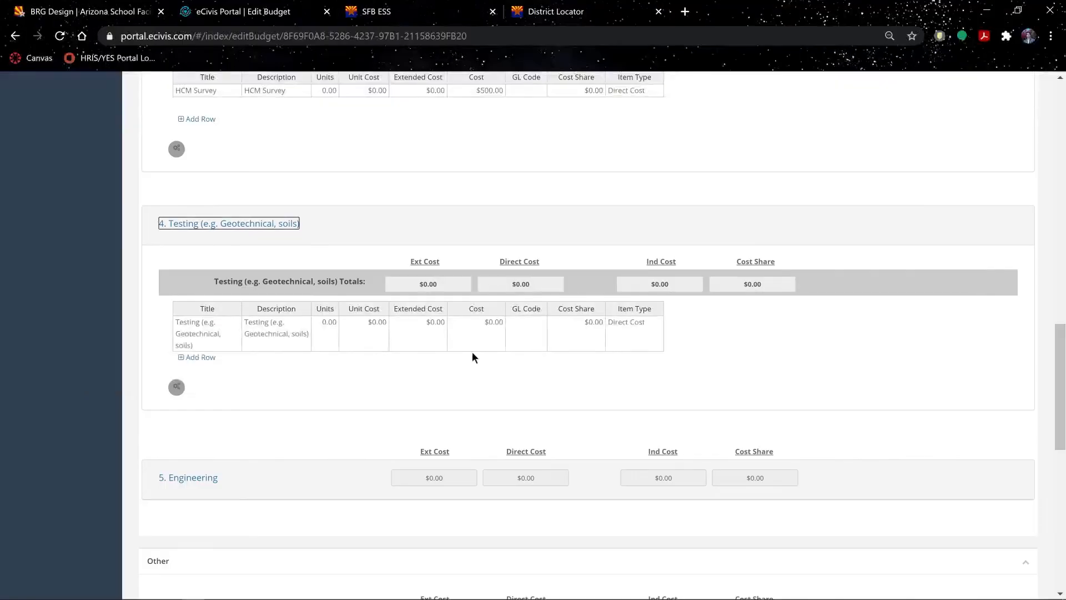
click(472, 344)
key(ctrl+v)
scroll(472, 345, down, 3)
click(209, 340)
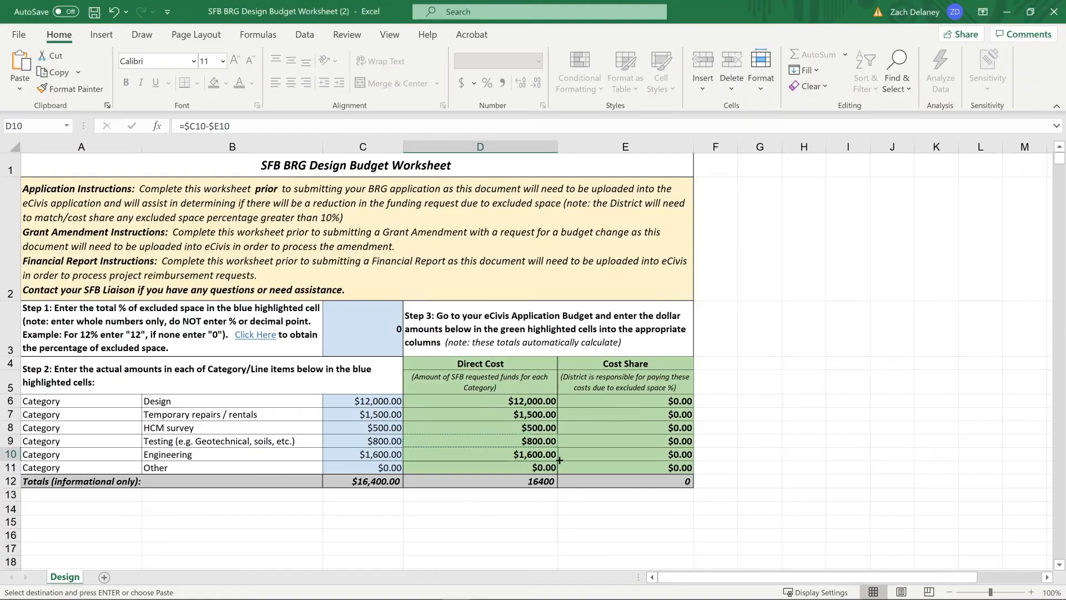
click(476, 421)
key(ctrl+v)
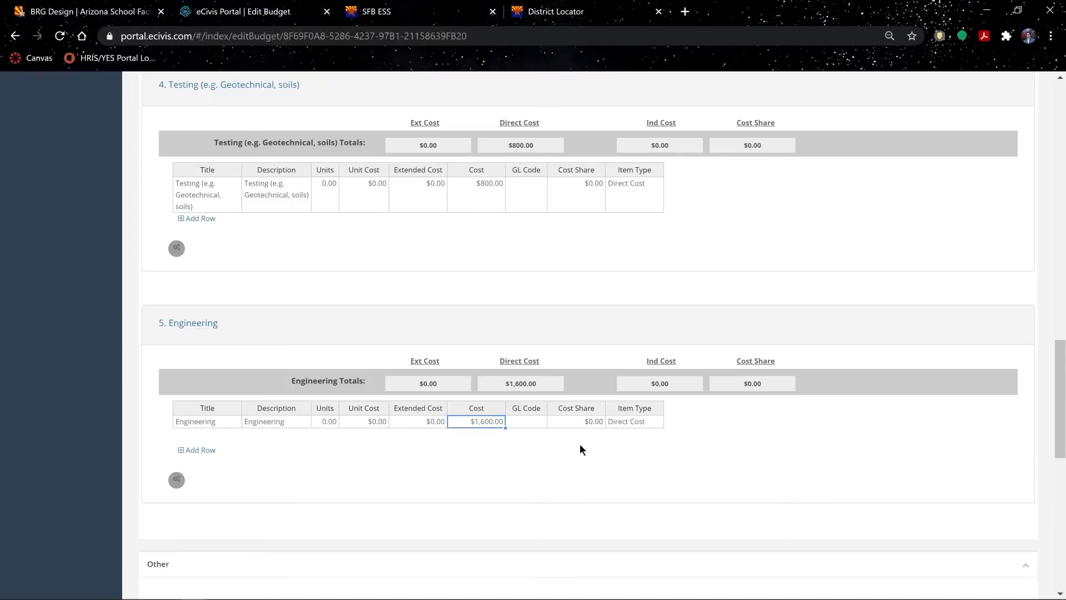
scroll(580, 449, down, 4)
click(177, 383)
scroll(177, 383, down, 1)
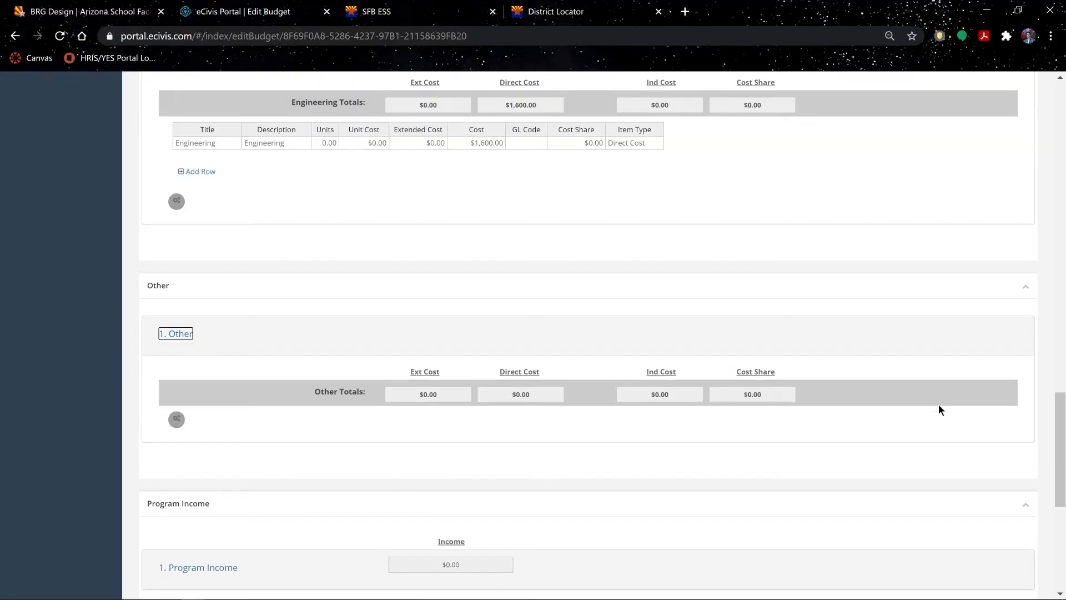
scroll(939, 408, down, 7)
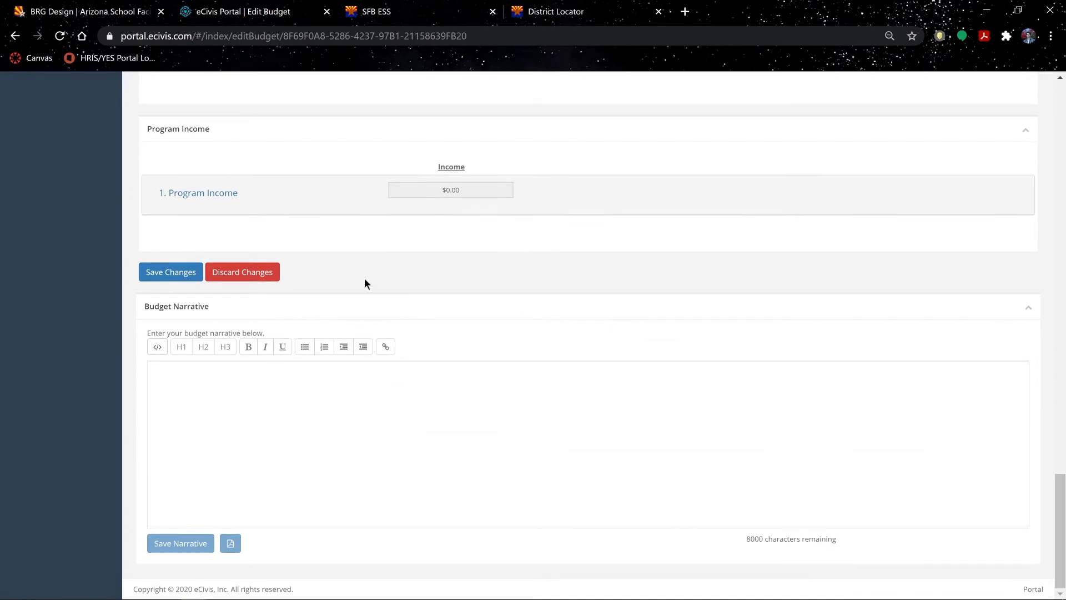
- Save the budget changes and check the $16,400.00 total direct costs in the Budget Summary
click(185, 275)
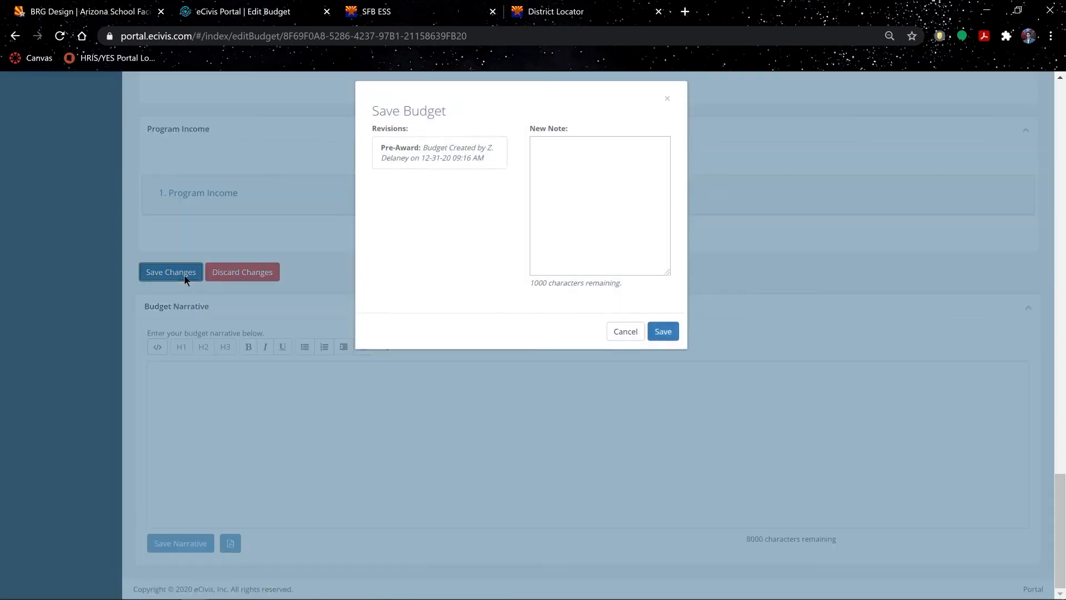
click(672, 341)
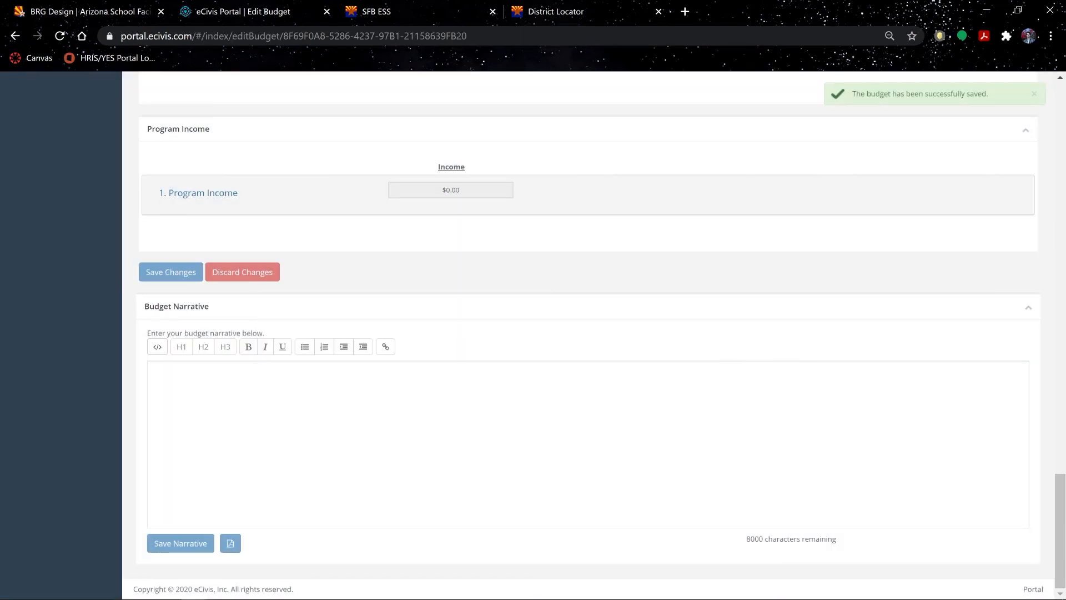
drag(1057, 487, 1063, 89)
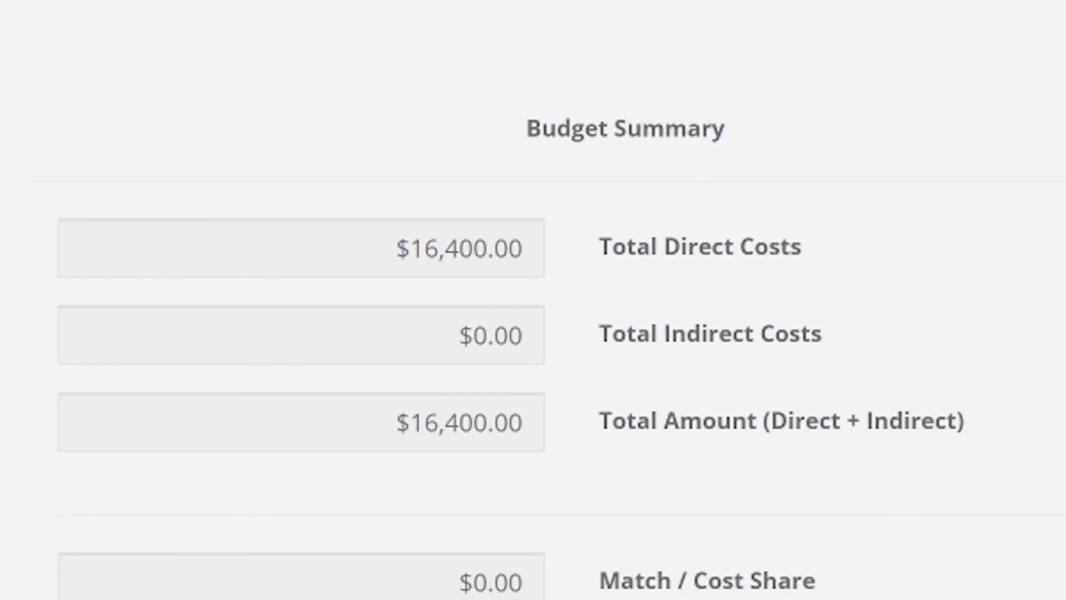
drag(395, 423, 524, 423)
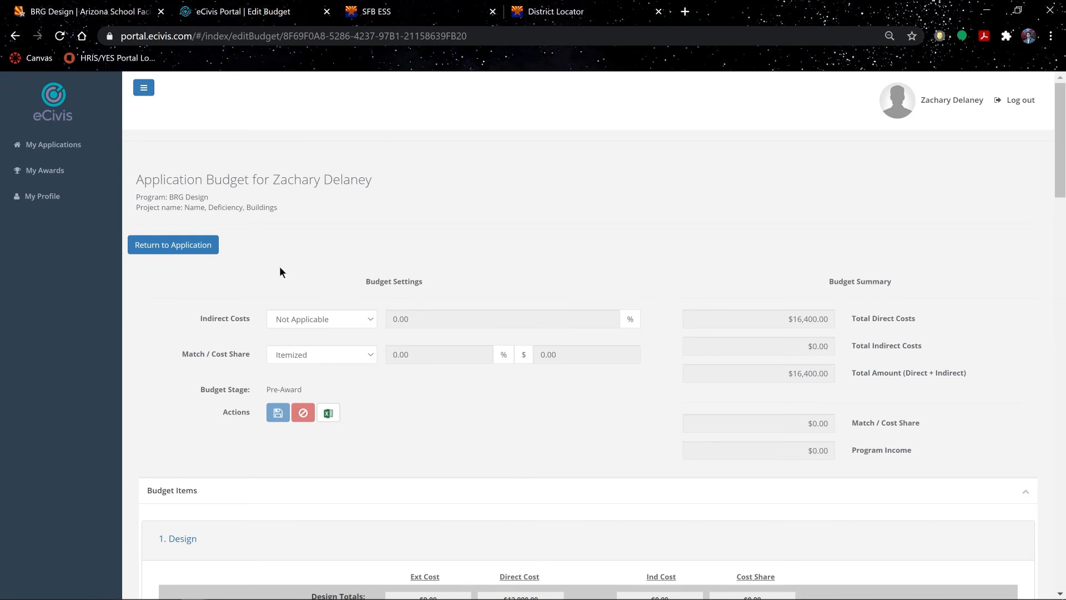
- Return to the BRG Design submission's Application Process and open the Applications form
click(194, 247)
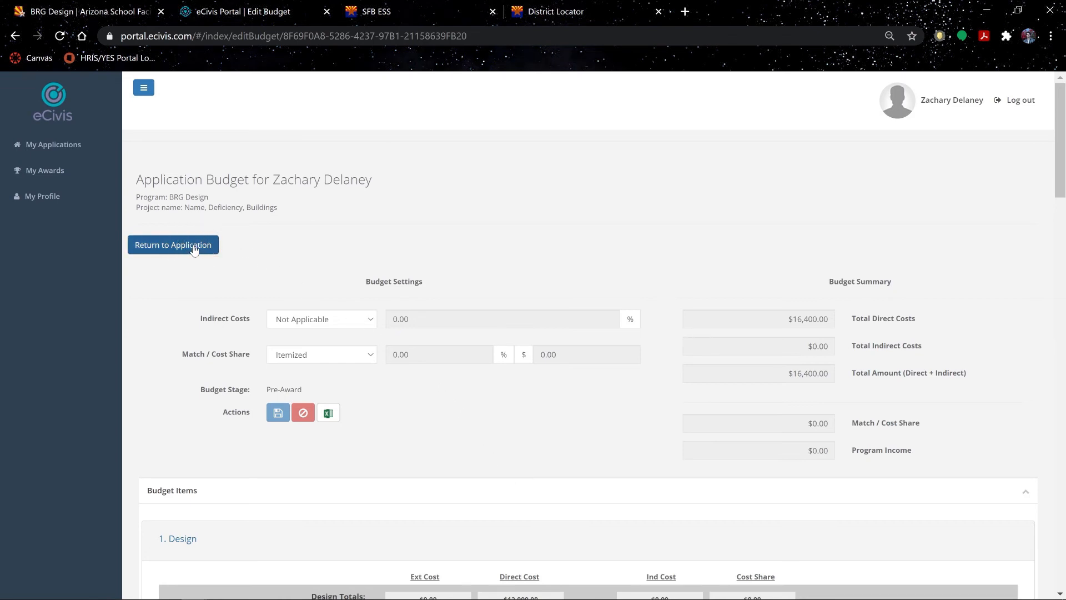
click(194, 248)
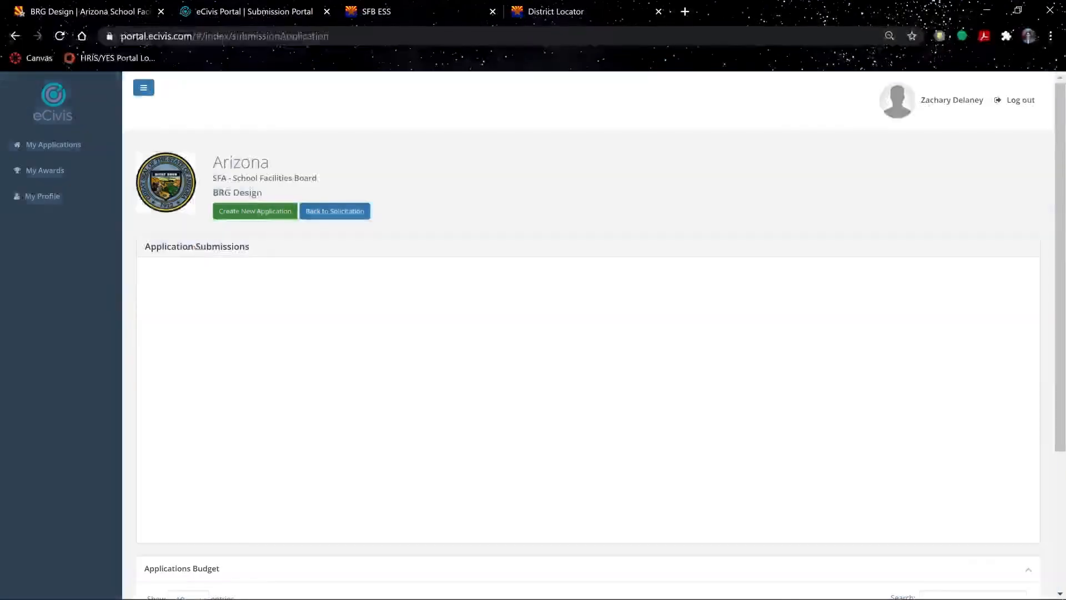
scroll(611, 481, down, 5)
click(338, 459)
scroll(822, 385, down, 2)
click(885, 389)
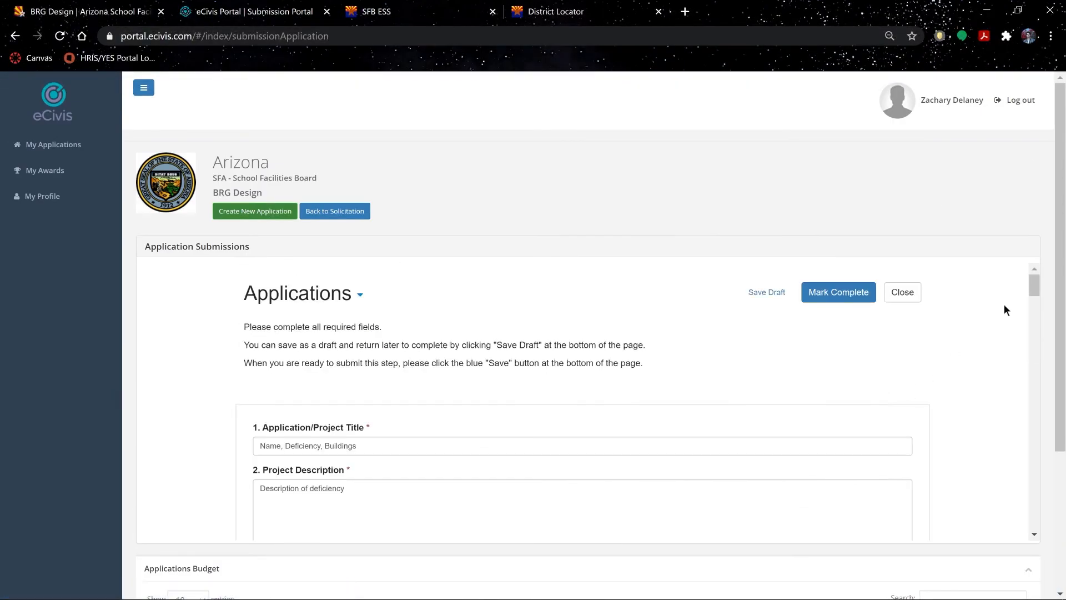
scroll(1018, 413, down, 20)
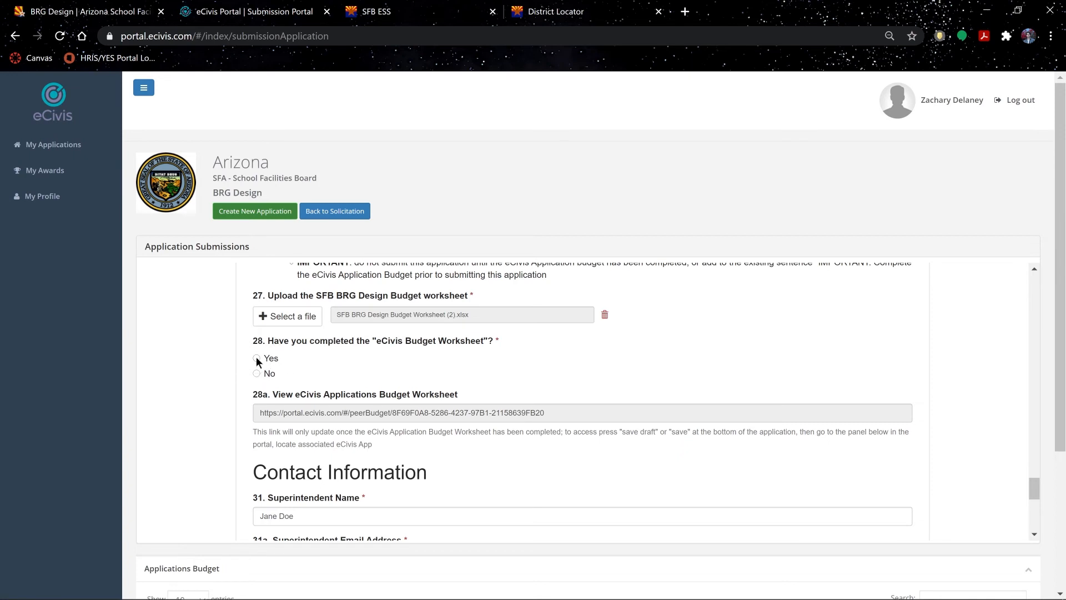
drag(1036, 489, 1037, 524)
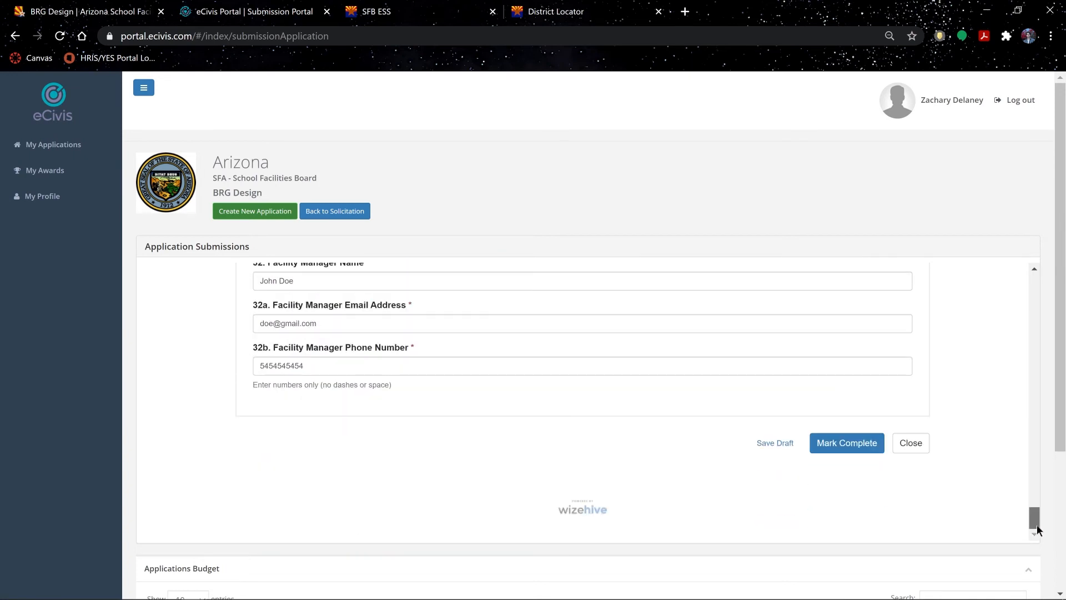
- Mark the Applications form complete, submit it, and go to My Applications
click(861, 447)
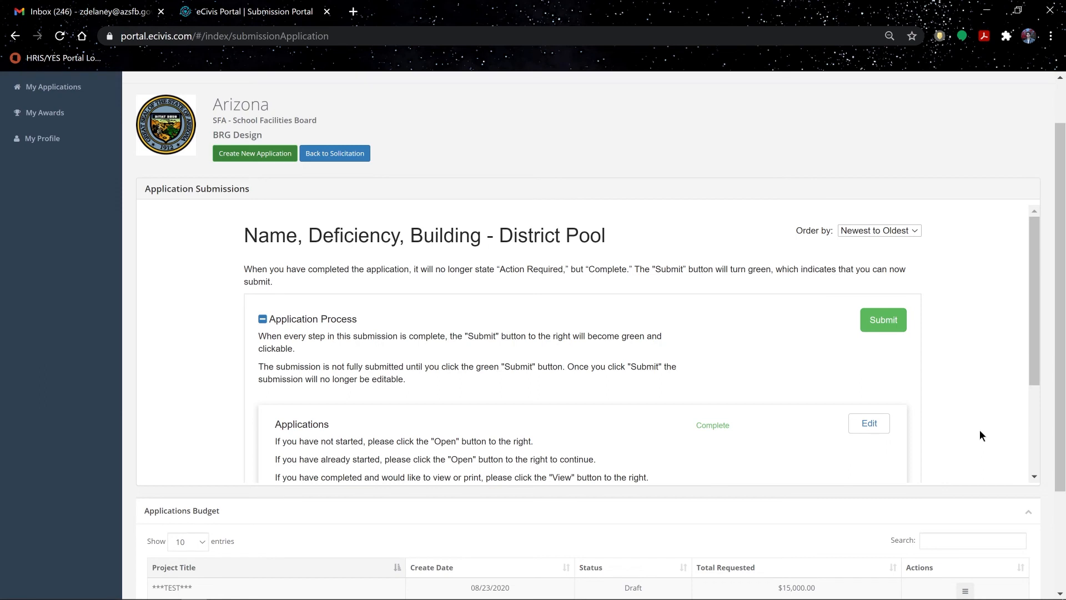
click(883, 323)
click(883, 320)
click(68, 89)
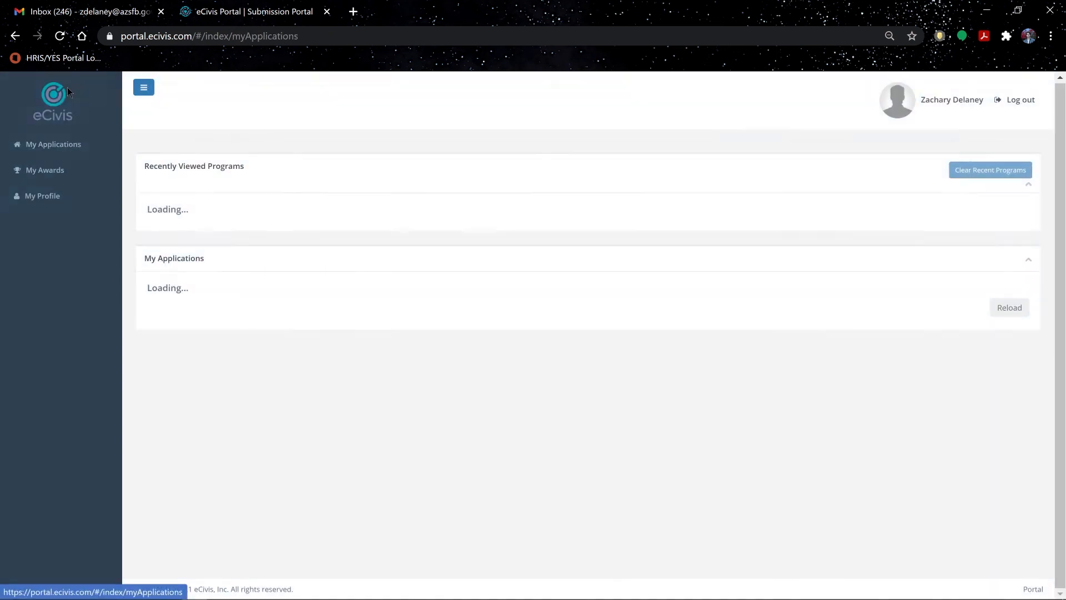